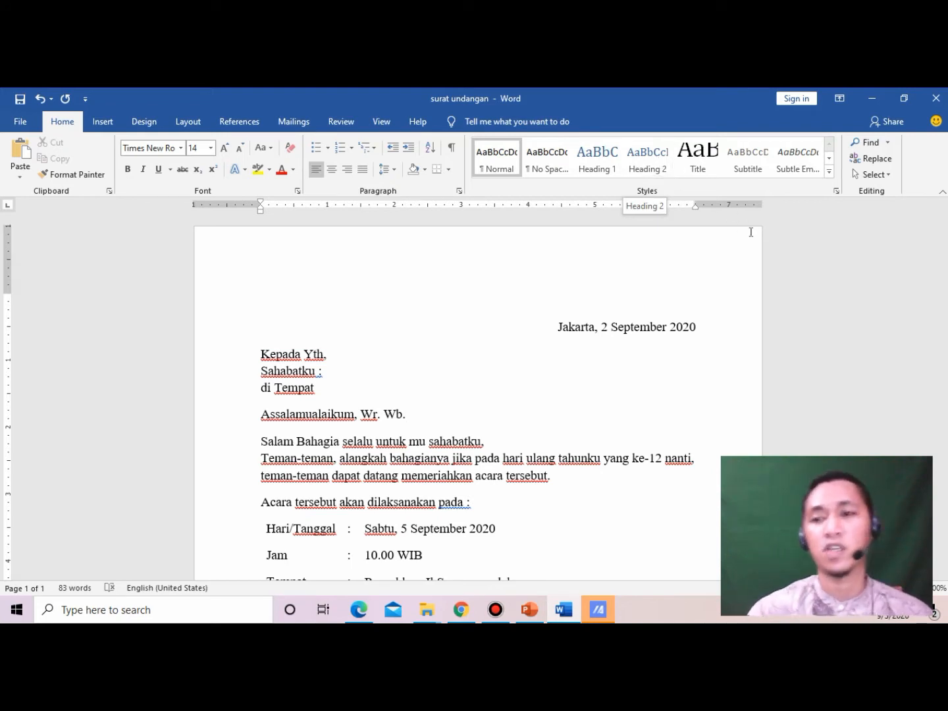
# - Review the whole invitation letter, from the date line down to the sender's name at the end
pyautogui.moveTo(946, 241)
pyautogui.mouseDown()
pyautogui.moveTo(945, 253)
pyautogui.moveTo(946, 241)
pyautogui.mouseUp()
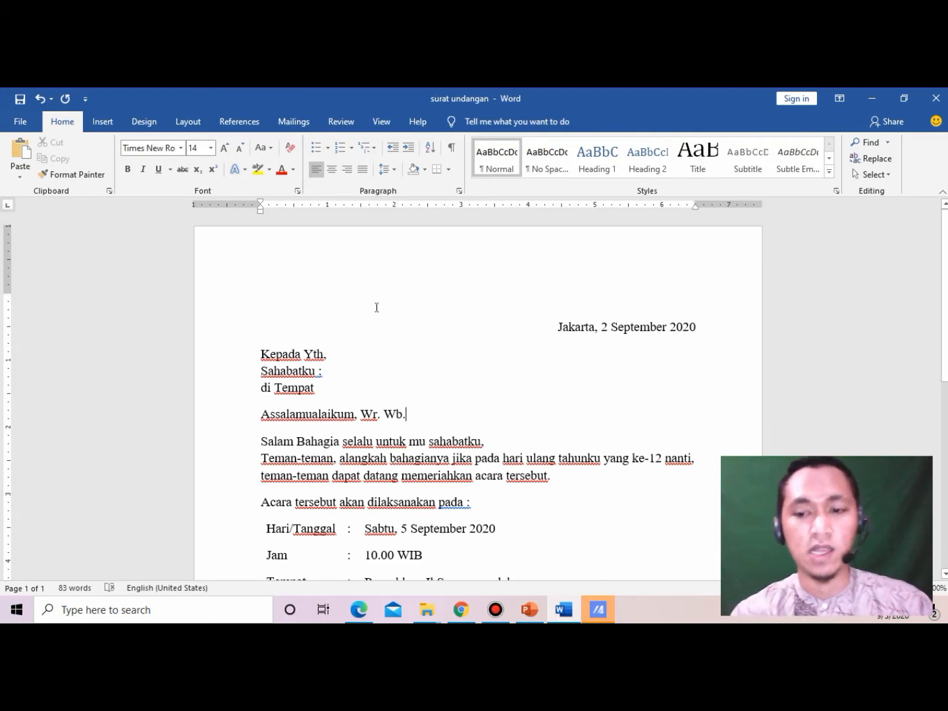
pyautogui.click(423, 296)
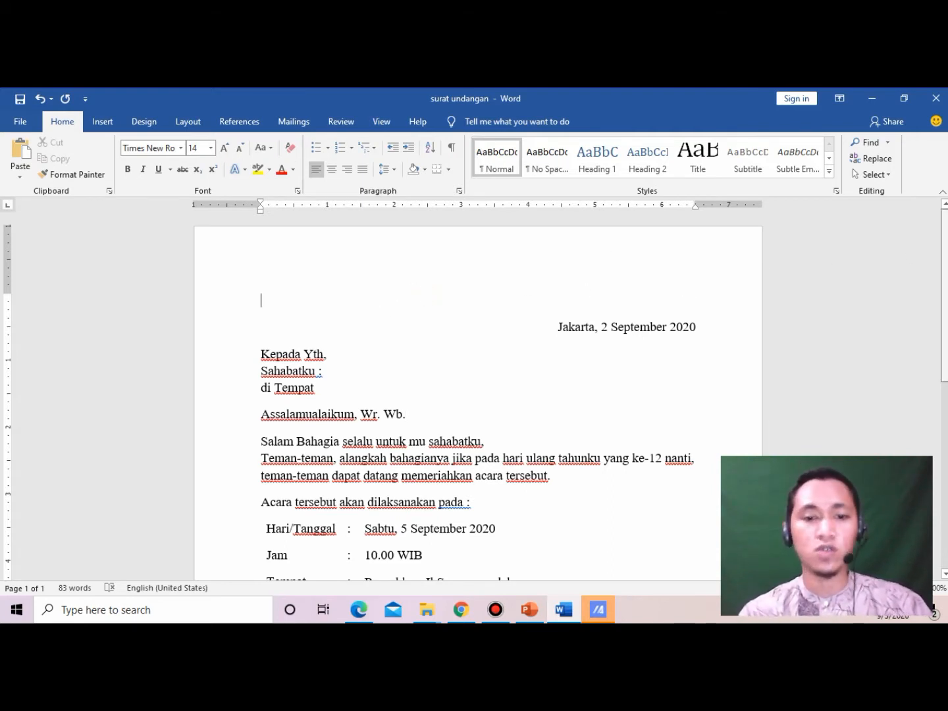
pyautogui.scroll(-5, 478, 395)
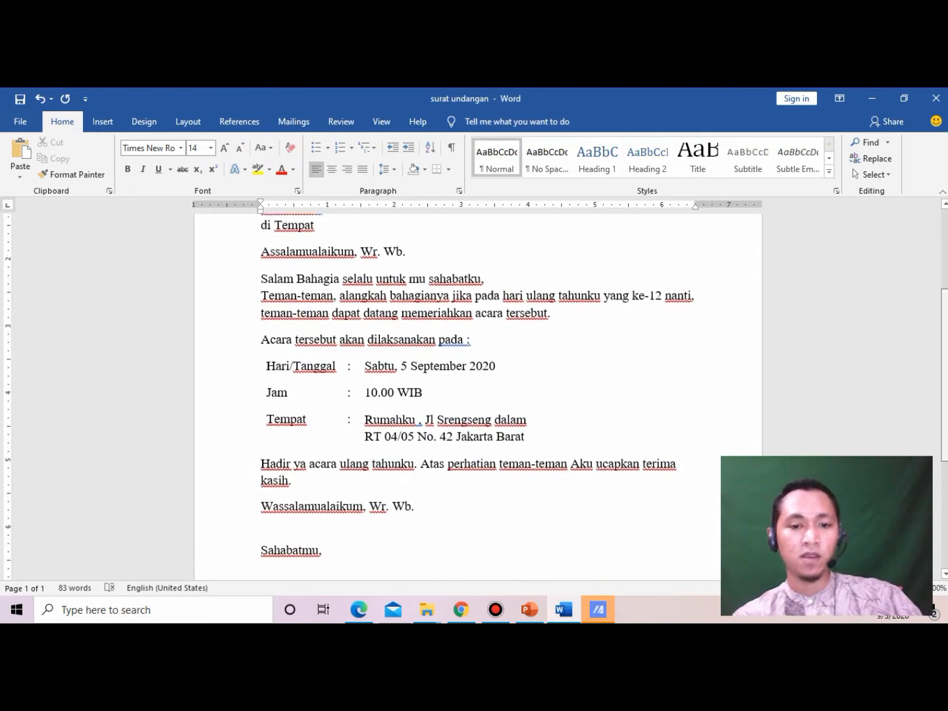
pyautogui.scroll(-3, 478, 394)
pyautogui.scroll(4, 478, 395)
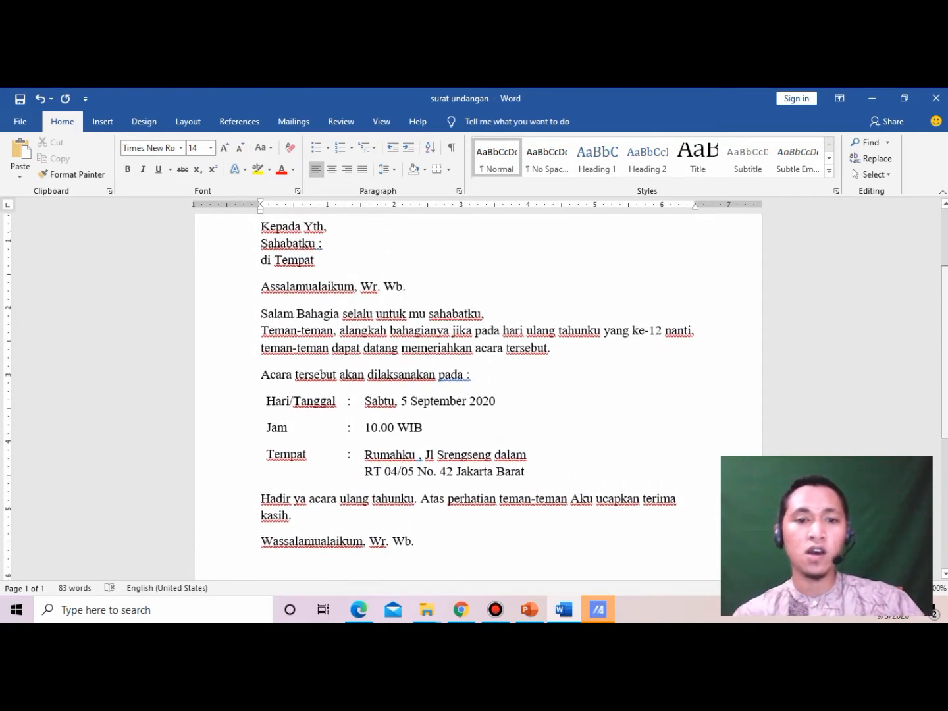
pyautogui.scroll(2, 477, 395)
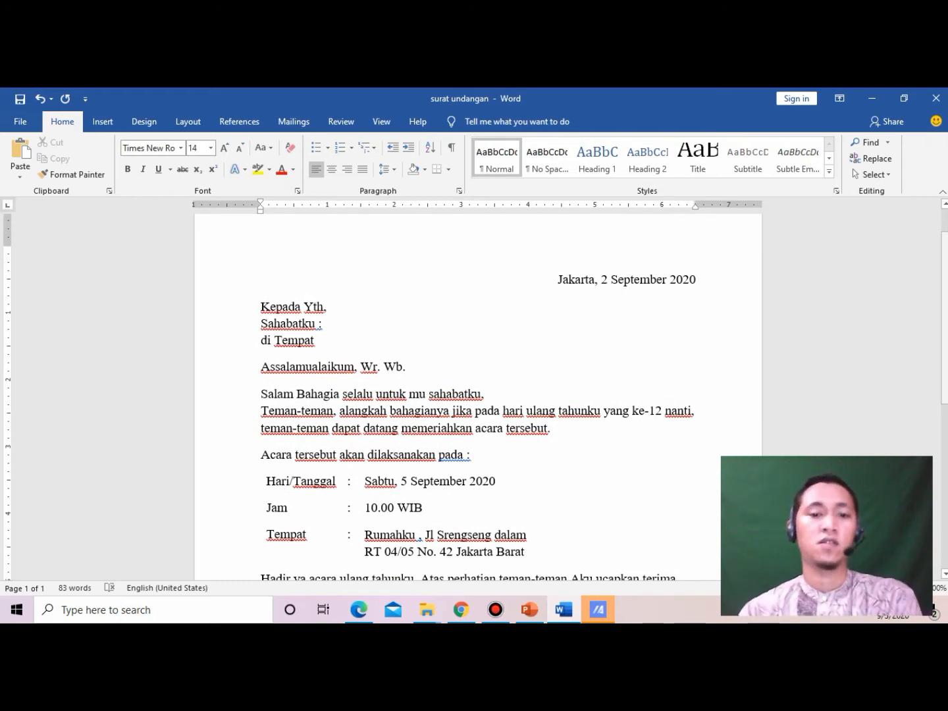
pyautogui.scroll(-6, 477, 394)
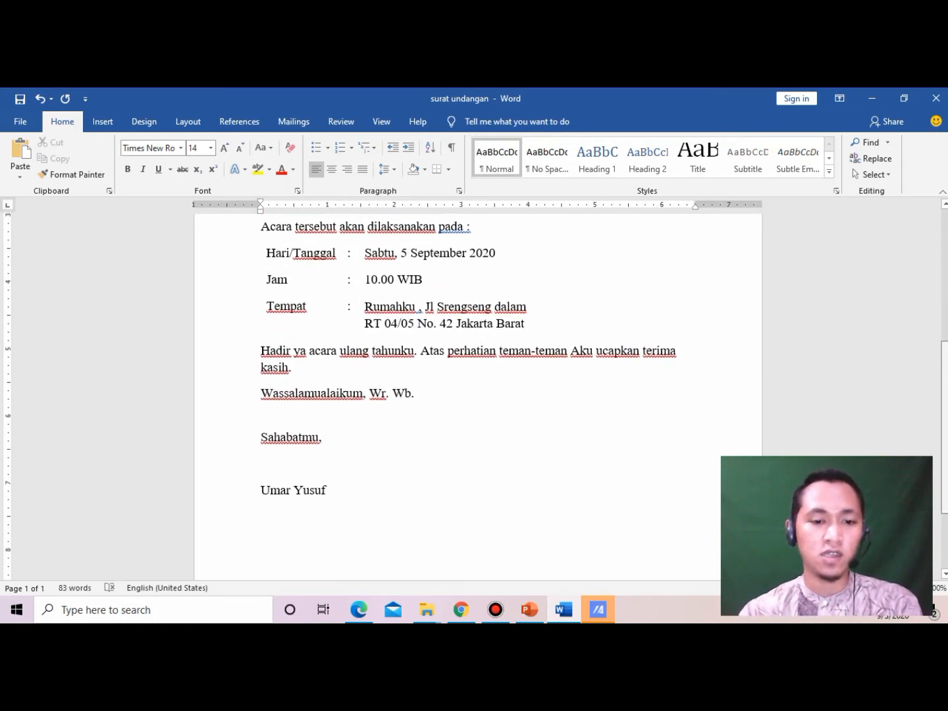
pyautogui.scroll(4, 478, 395)
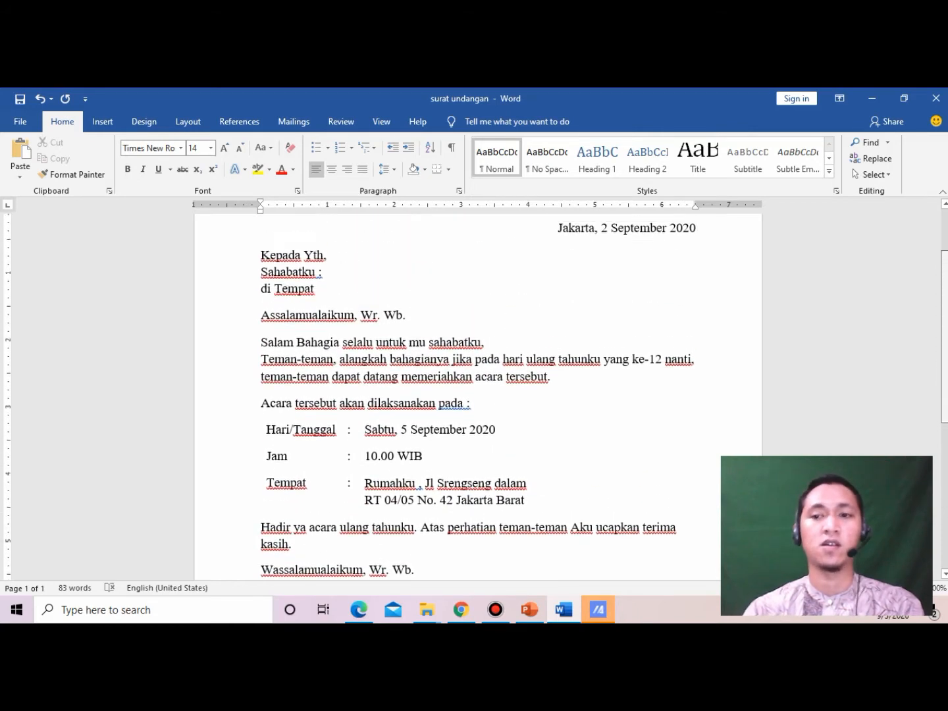
pyautogui.scroll(2, 477, 395)
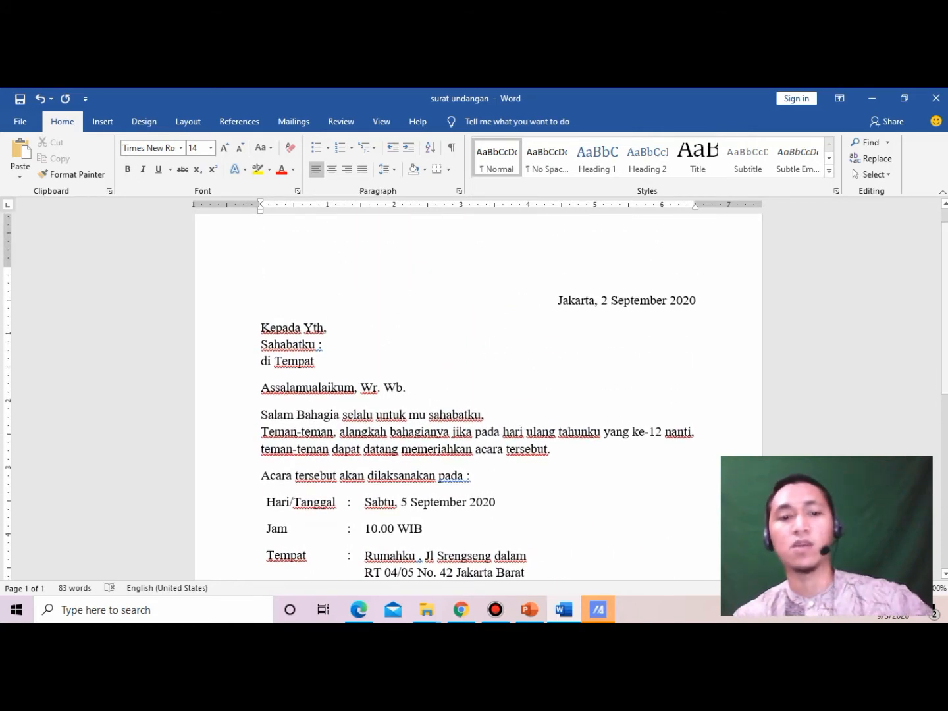
pyautogui.scroll(1, 478, 395)
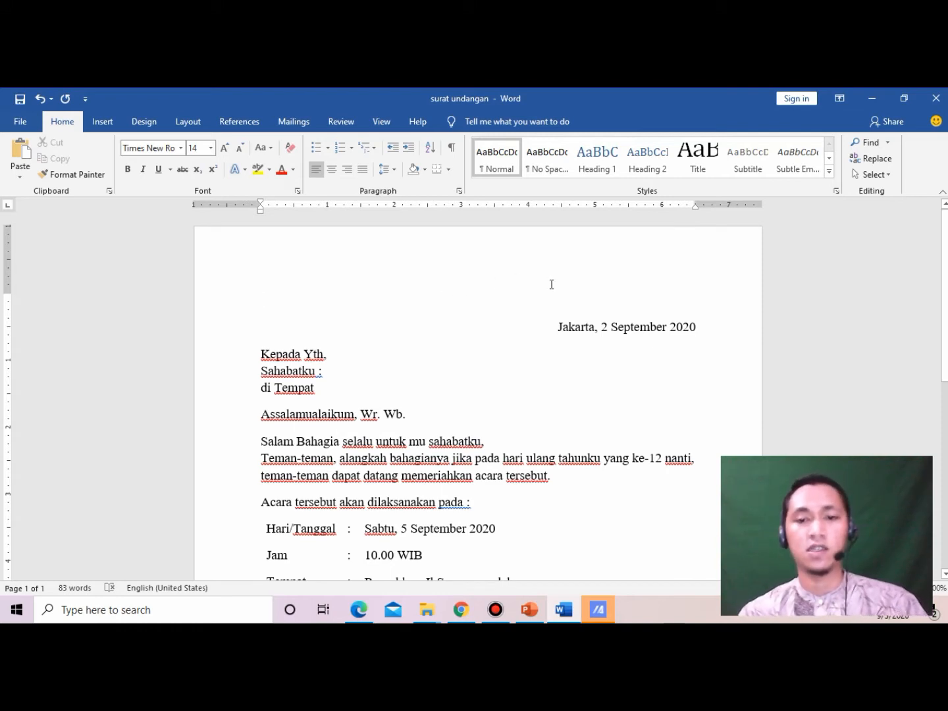
pyautogui.moveTo(944, 244); pyautogui.dragTo(944, 246)
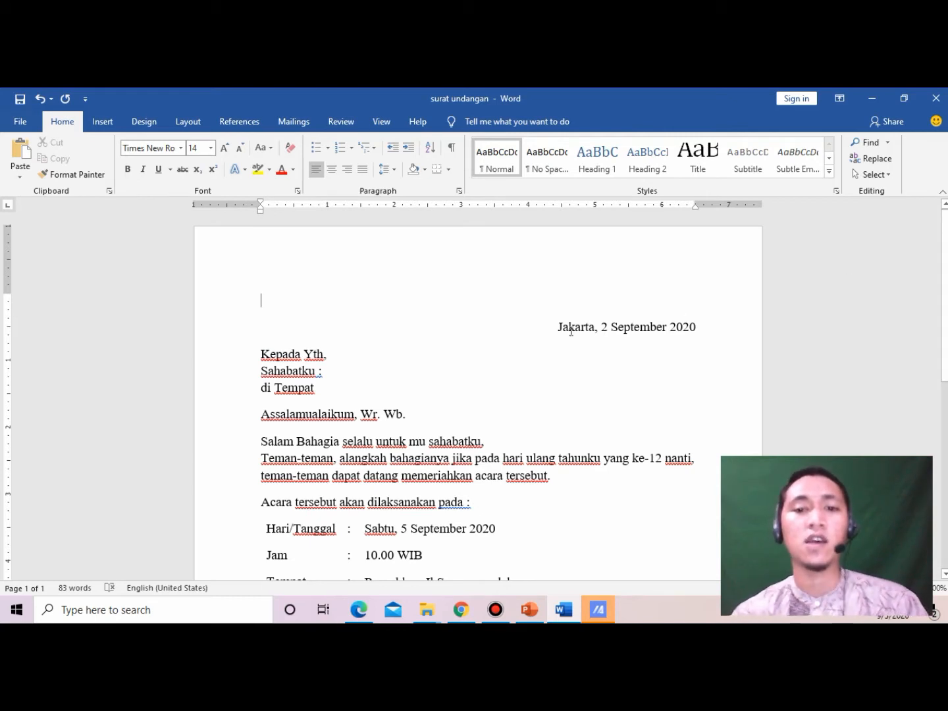
# - Enter the title "Surat undangan" on the empty line above the date
pyautogui.click(443, 268)
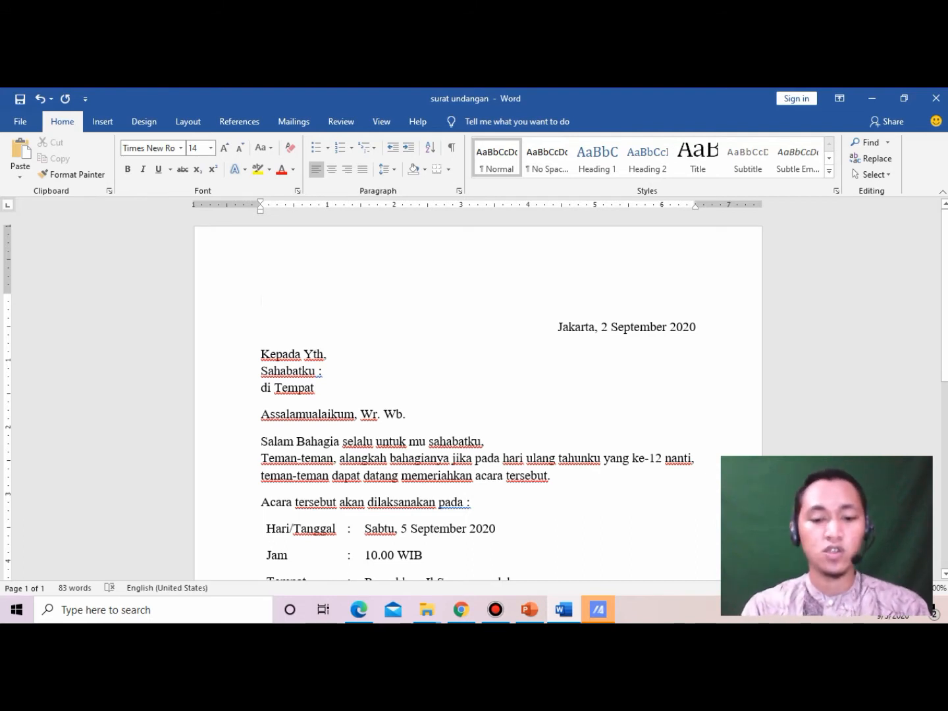
pyautogui.write('surat un')
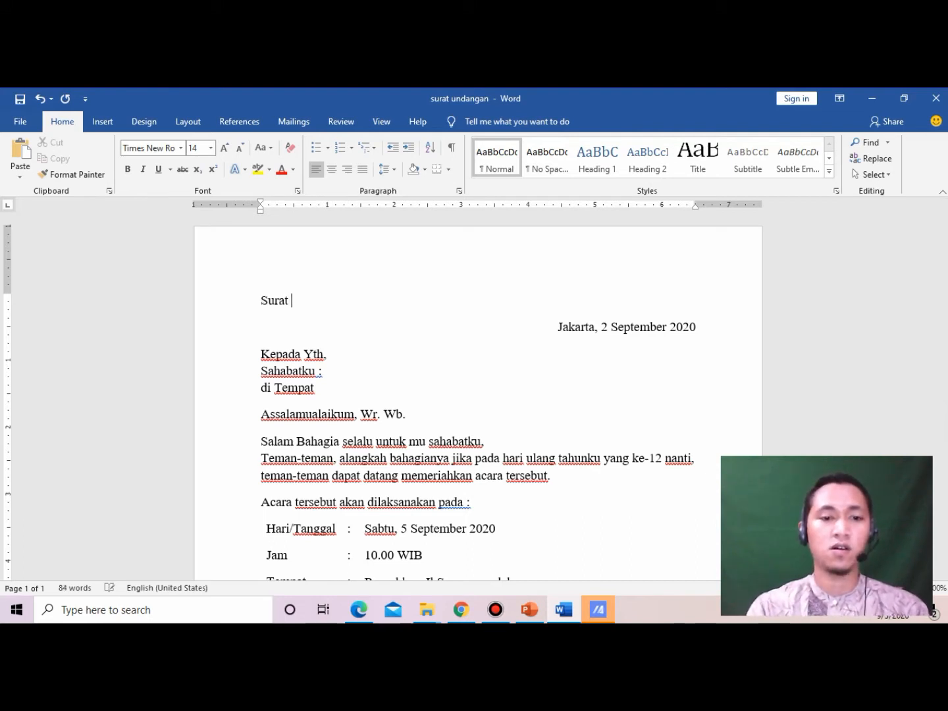
pyautogui.write('dangan')
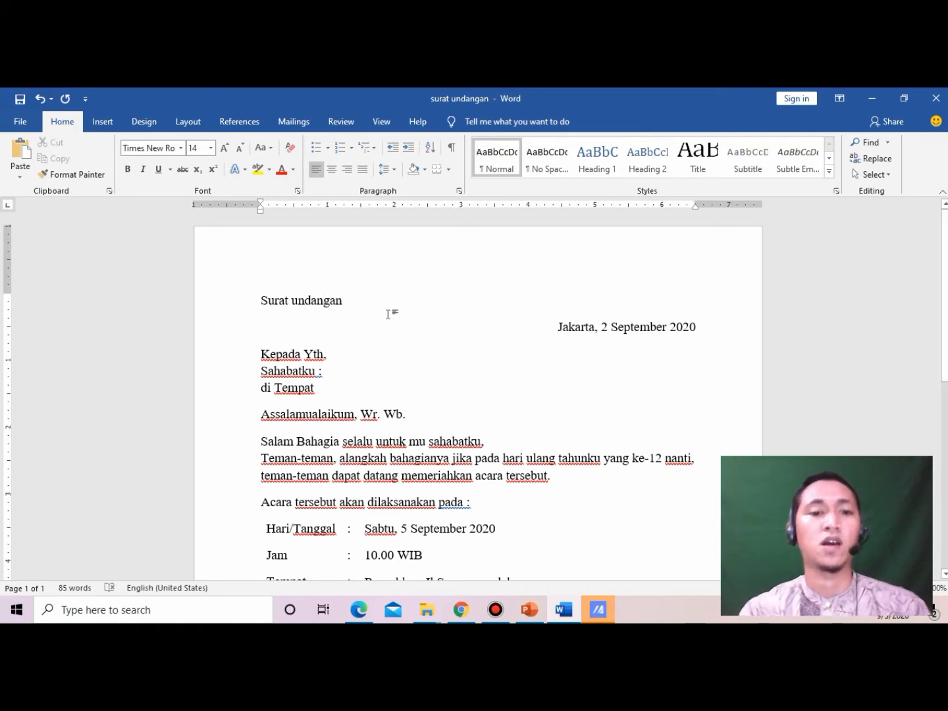
# - Enlarge the "Surat undangan" title to 20 pt and center it
pyautogui.moveTo(354, 305); pyautogui.dragTo(261, 300)
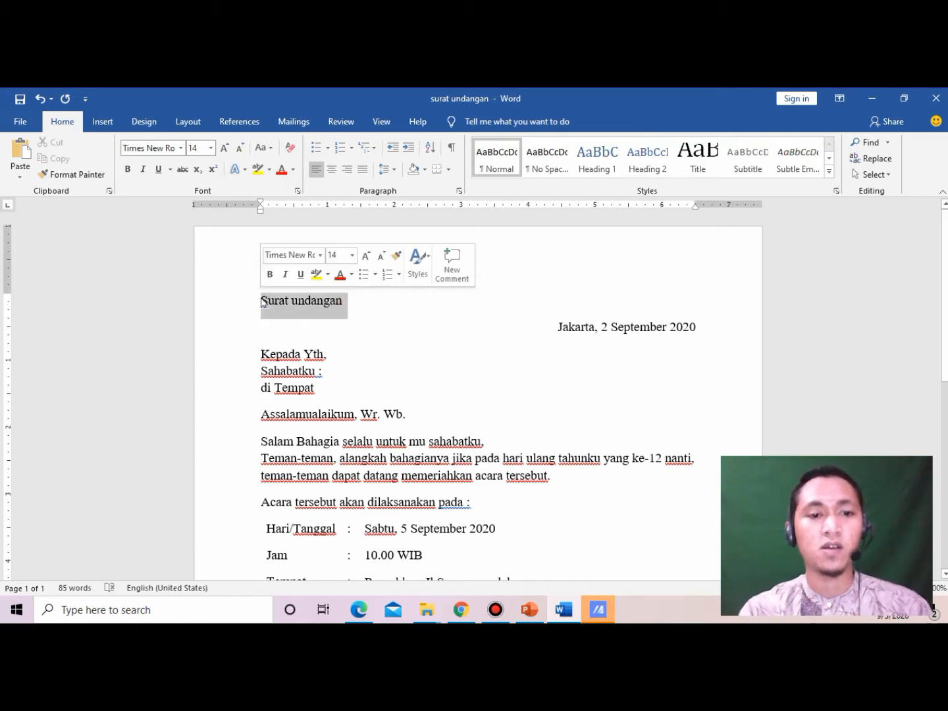
pyautogui.click(227, 149)
pyautogui.click(227, 149)
pyautogui.click(227, 149)
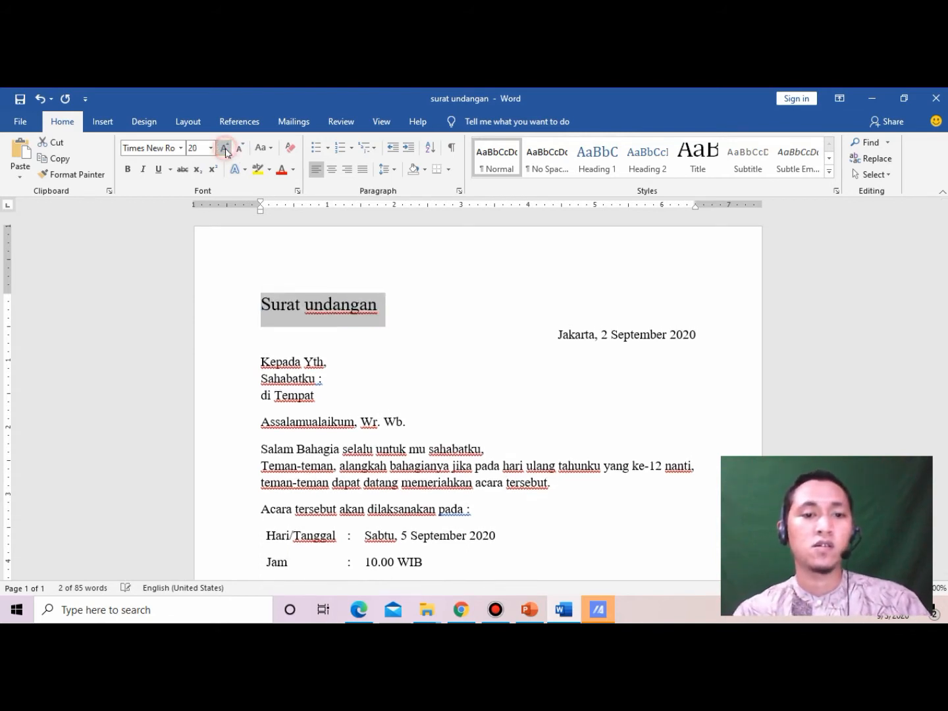
pyautogui.click(331, 169)
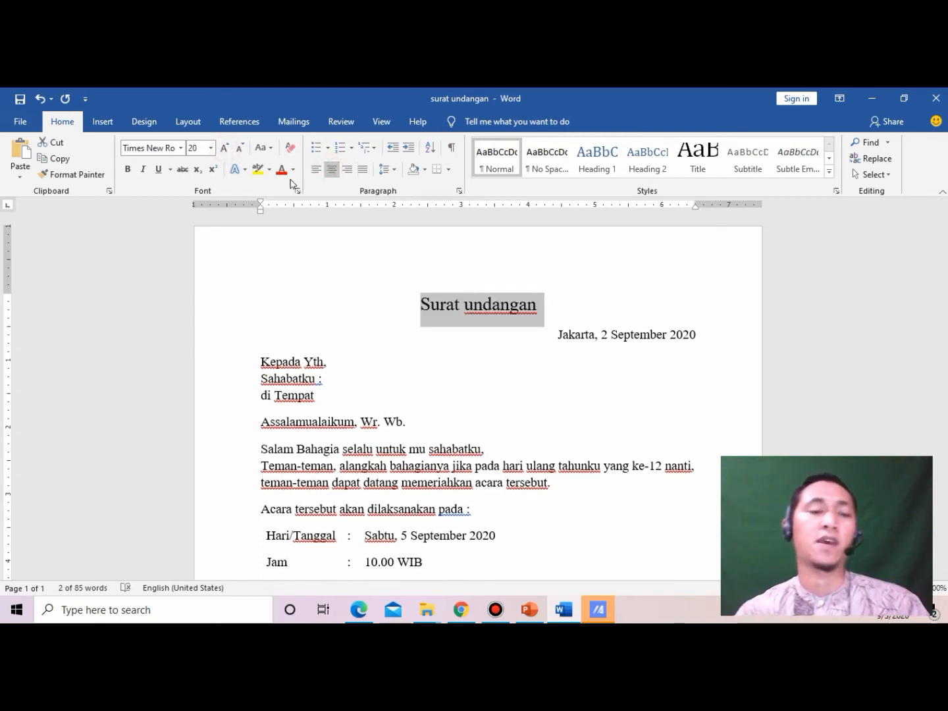
# - Change the letter's title to UPPERCASE
pyautogui.click(262, 147)
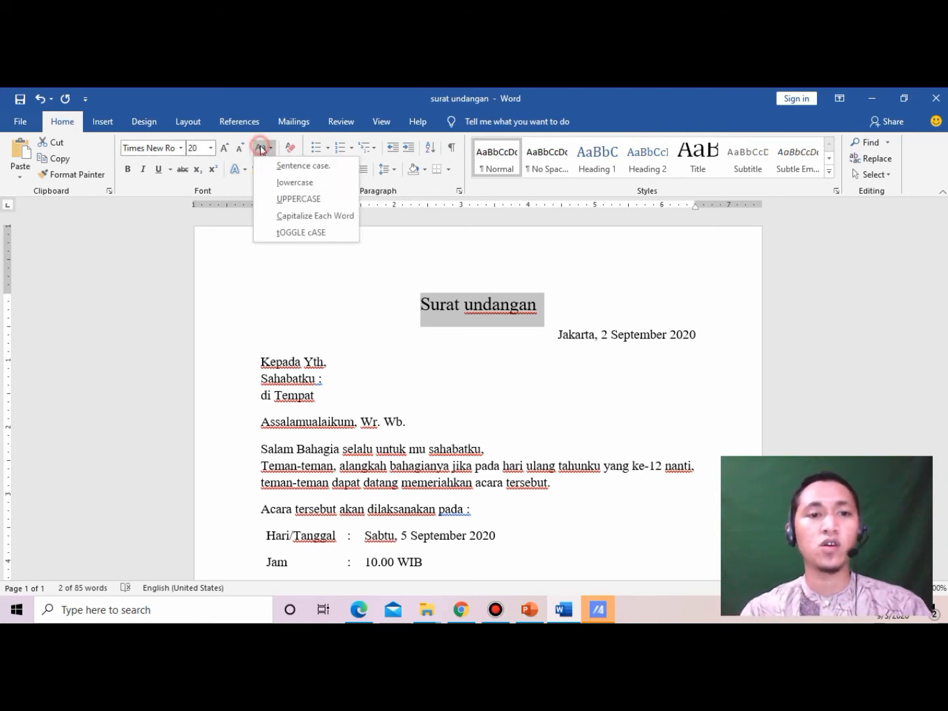
pyautogui.click(287, 198)
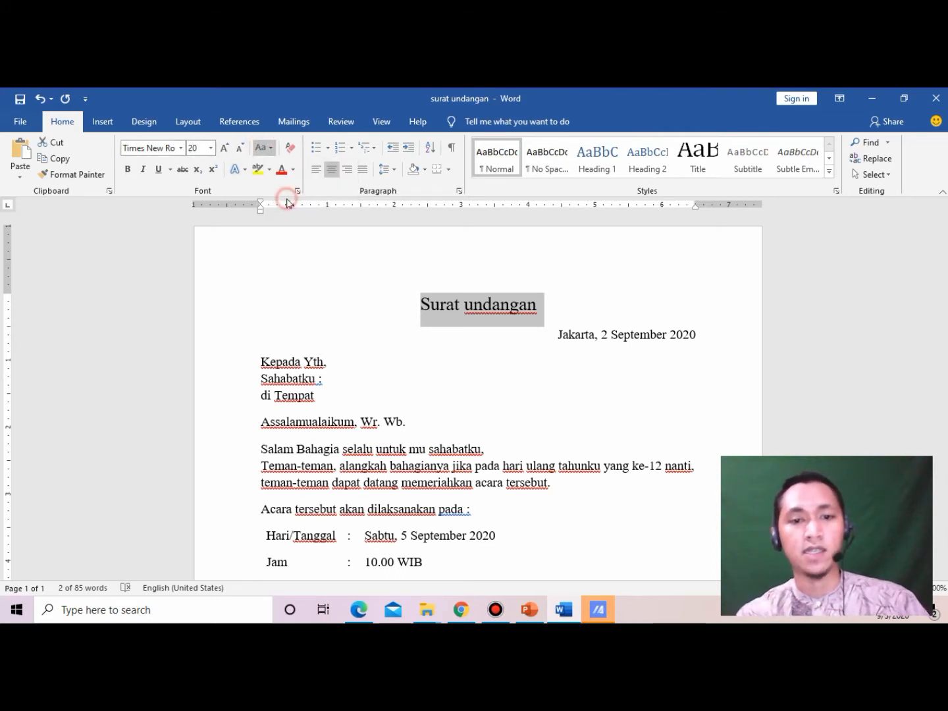
pyautogui.click(262, 148)
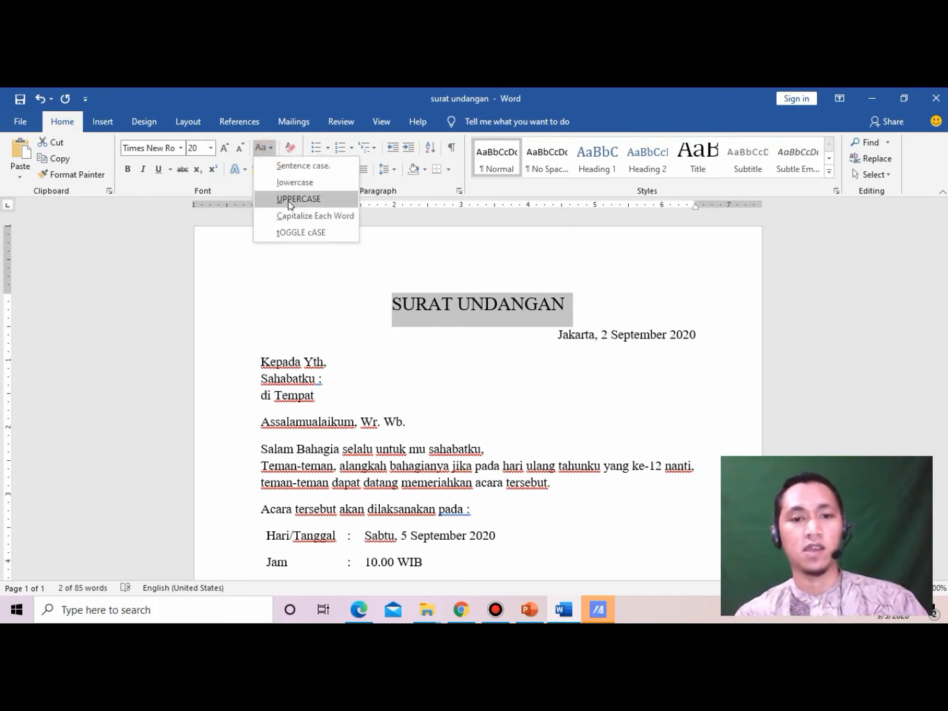
pyautogui.click(288, 199)
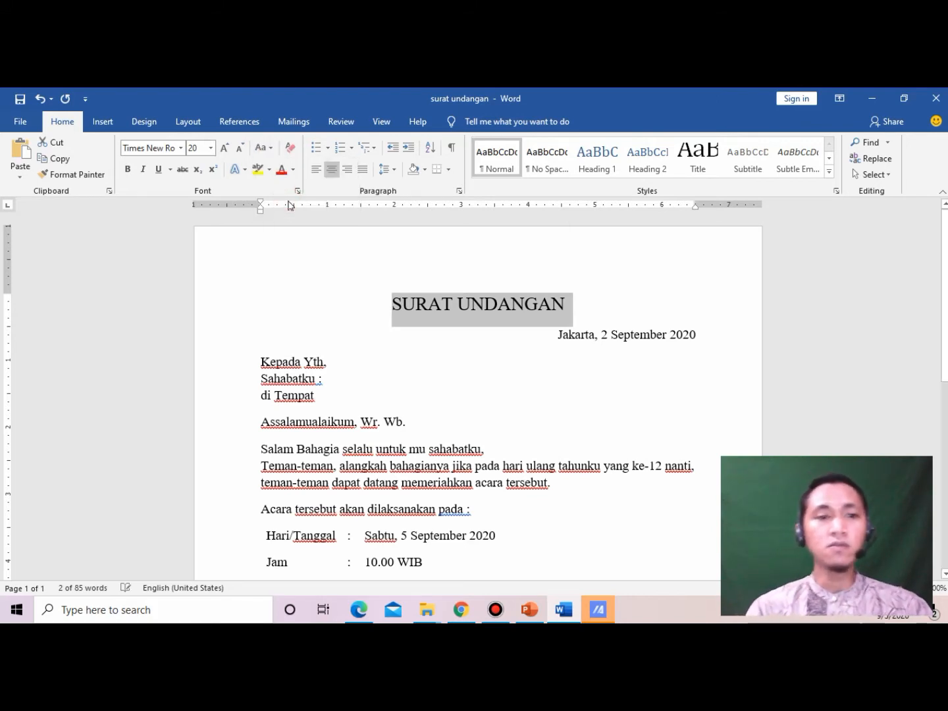
# - Set the font of the "SURAT UNDANGAN" title to Algerian
pyautogui.click(180, 148)
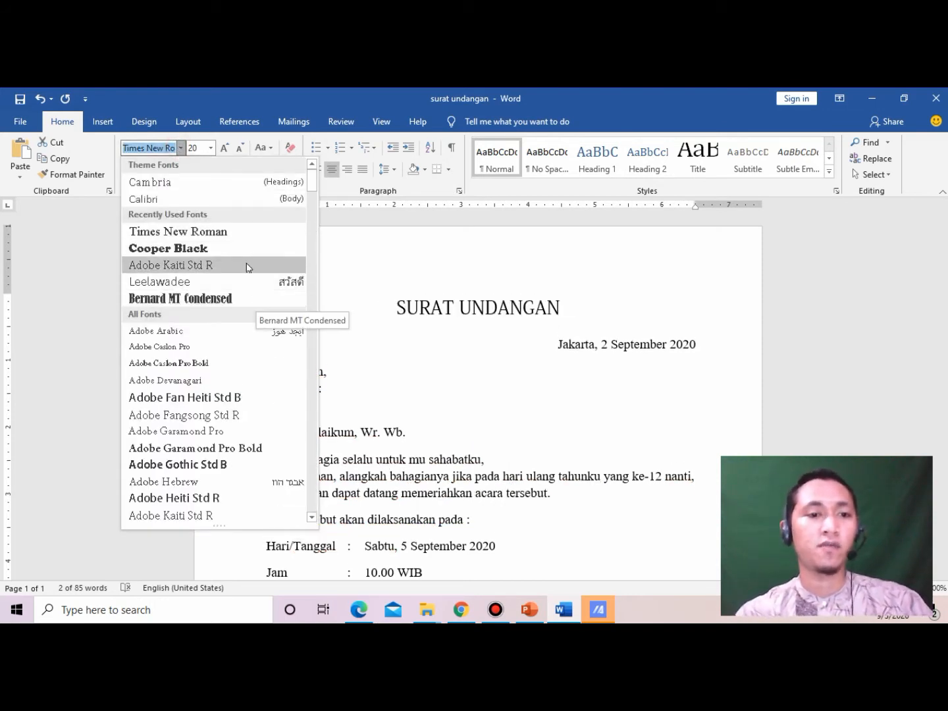
pyautogui.moveTo(314, 179)
pyautogui.mouseDown()
pyautogui.moveTo(315, 207)
pyautogui.moveTo(314, 198)
pyautogui.mouseUp()
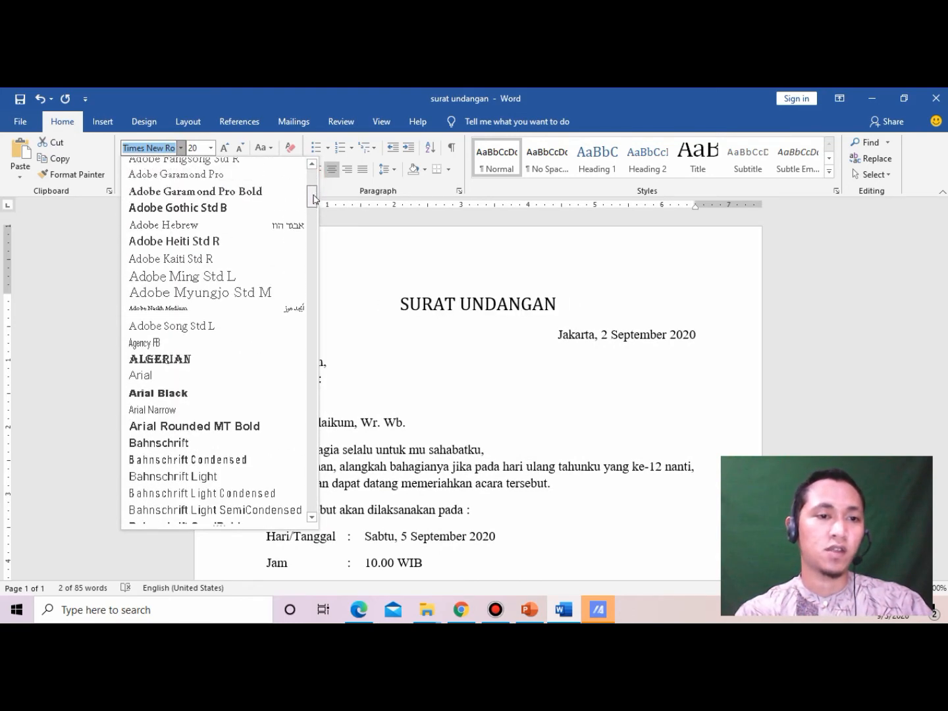
pyautogui.click(220, 361)
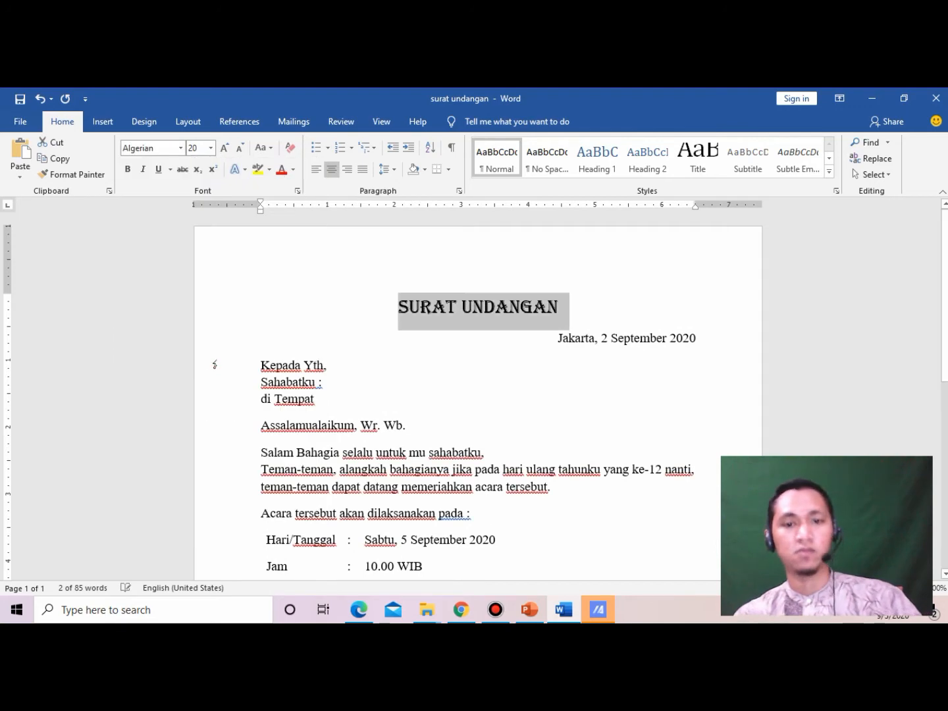
# - Set the font of the "SURAT UNDANGAN" title to Broadway and deselect the title
pyautogui.click(181, 148)
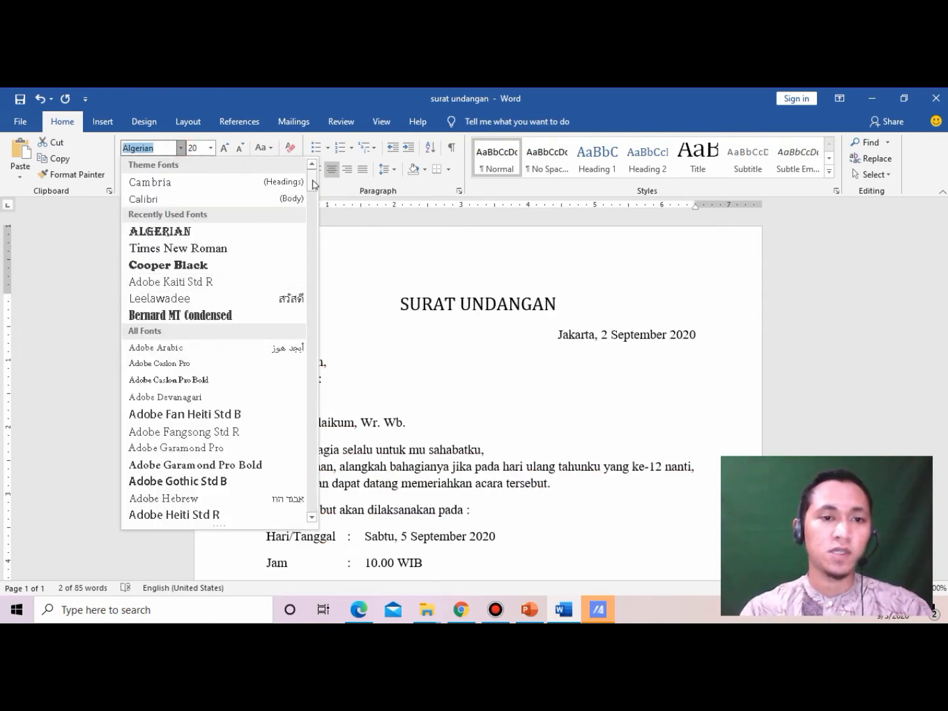
pyautogui.moveTo(312, 176); pyautogui.dragTo(312, 225)
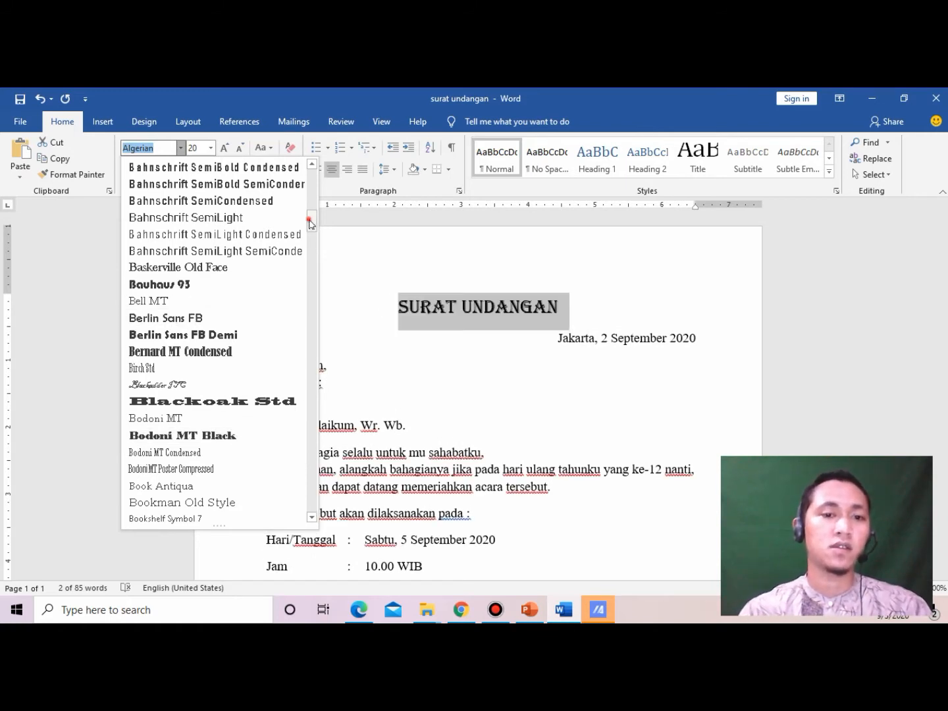
pyautogui.moveTo(312, 221); pyautogui.dragTo(313, 240)
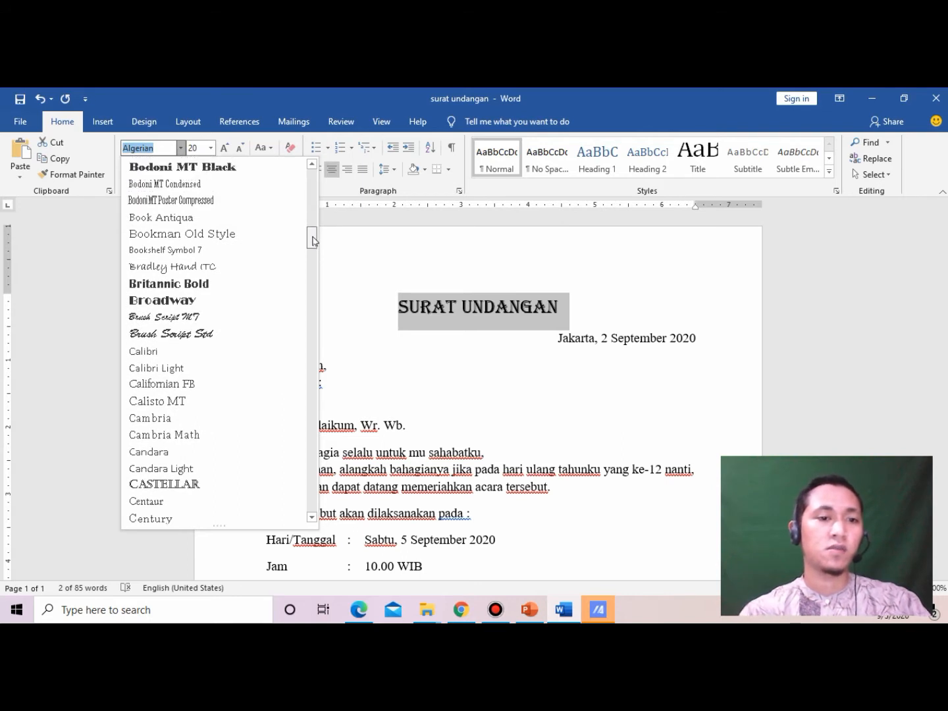
pyautogui.click(248, 307)
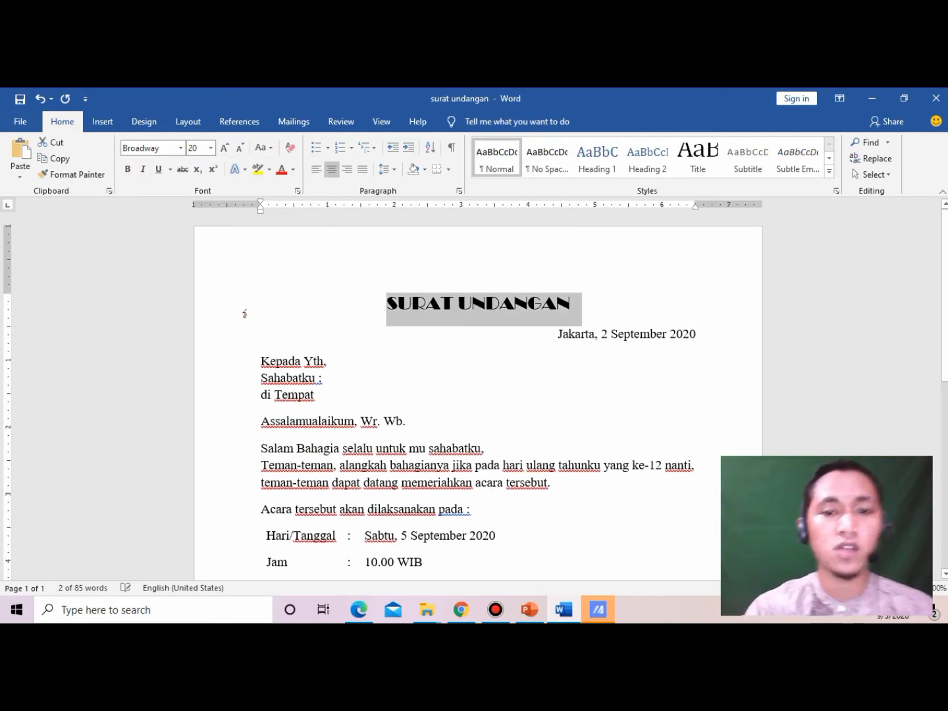
pyautogui.click(629, 282)
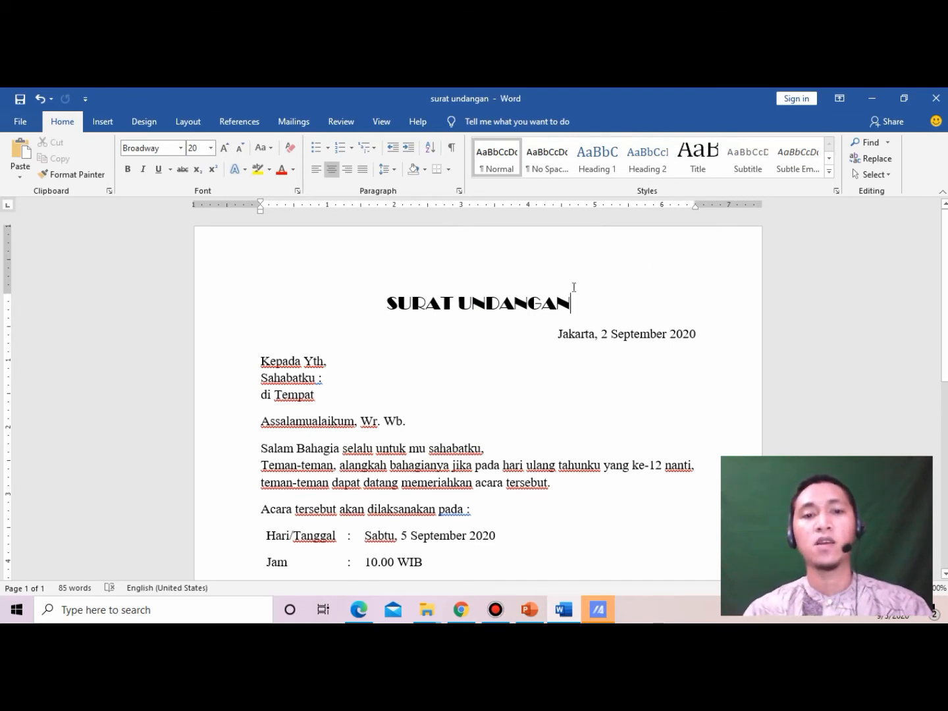
# - Choose a 3 pt thick-and-thin line style in the Borders and Shading settings for the title paragraph
pyautogui.click(449, 172)
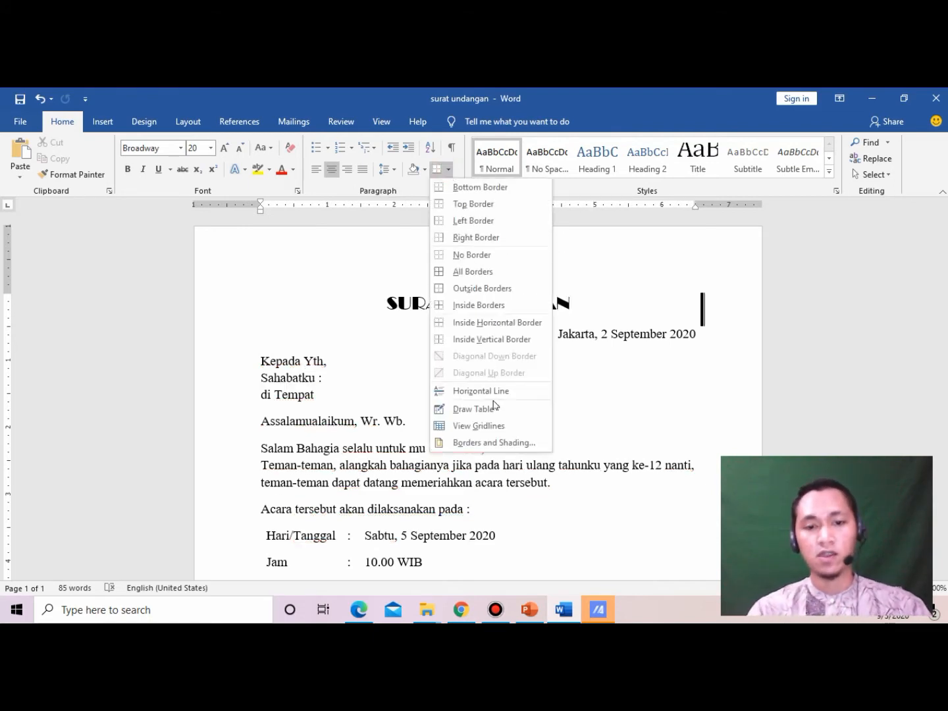
pyautogui.click(495, 444)
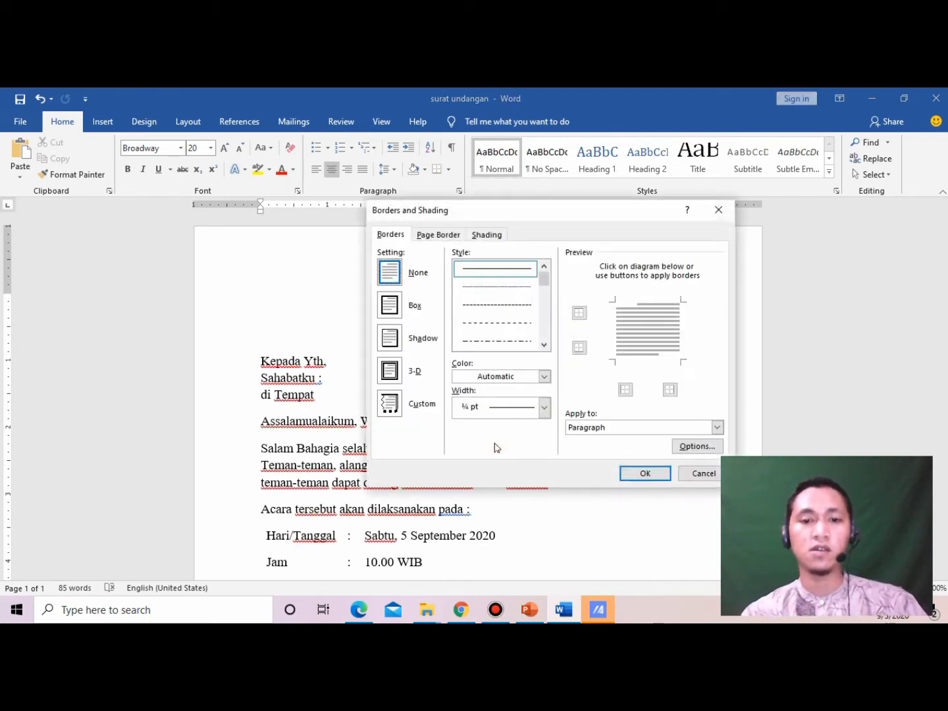
pyautogui.moveTo(543, 281); pyautogui.dragTo(545, 295)
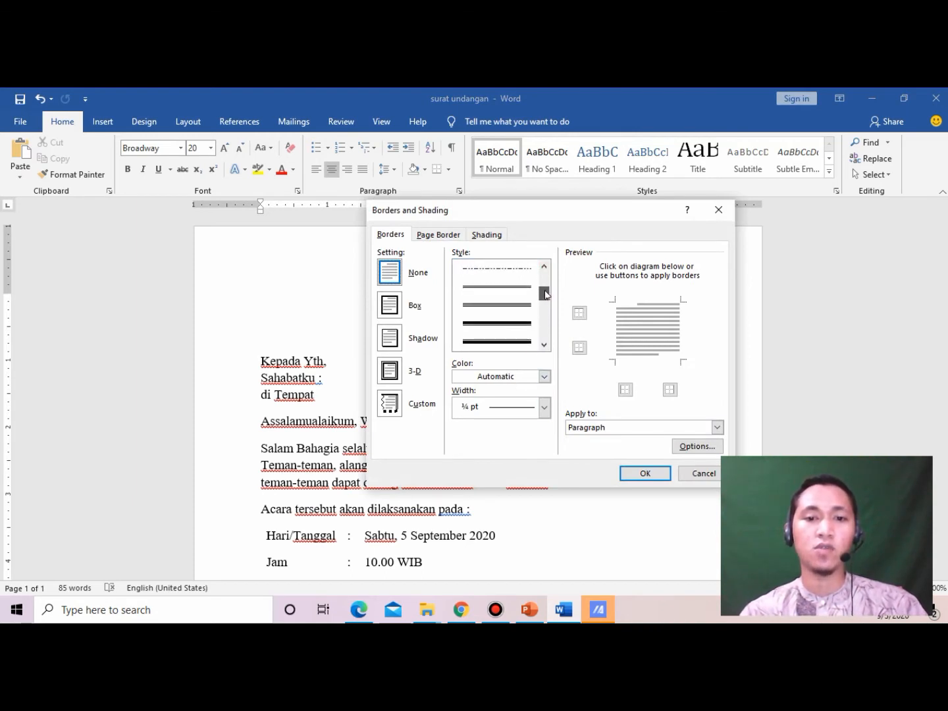
pyautogui.click(511, 323)
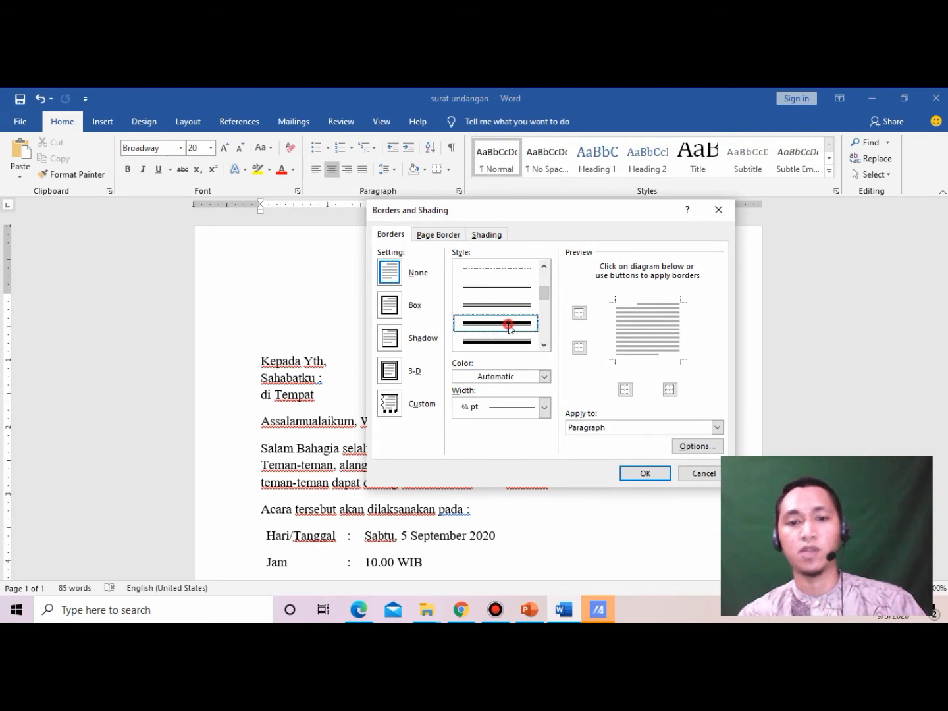
# - Try applying the selected 3 pt line as a bottom-only border on the title paragraph, and undo it
pyautogui.click(631, 305)
pyautogui.click(617, 328)
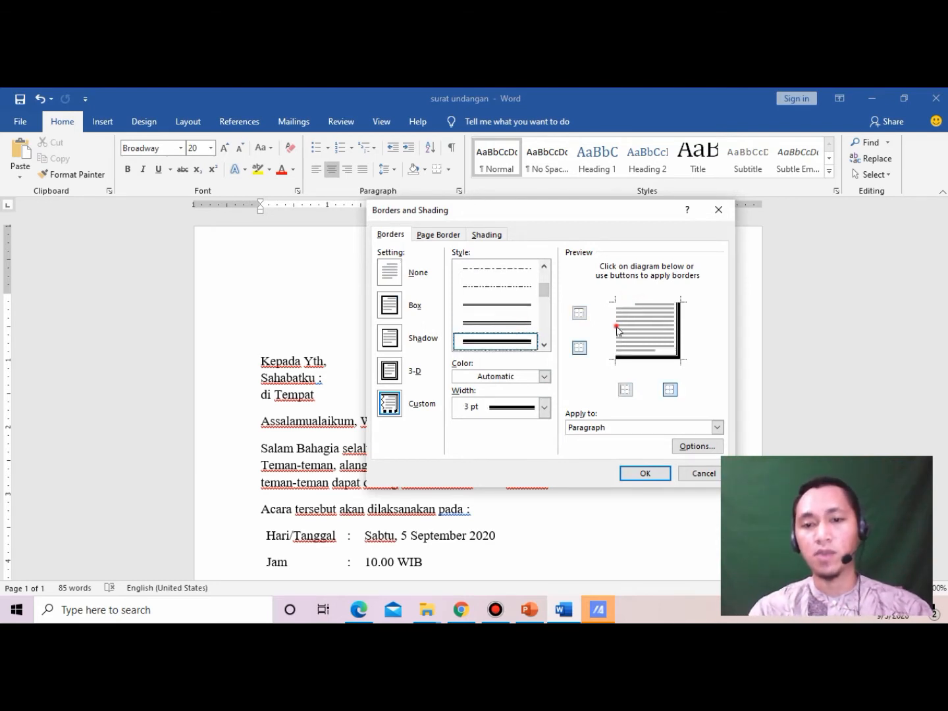
pyautogui.click(671, 324)
pyautogui.click(678, 324)
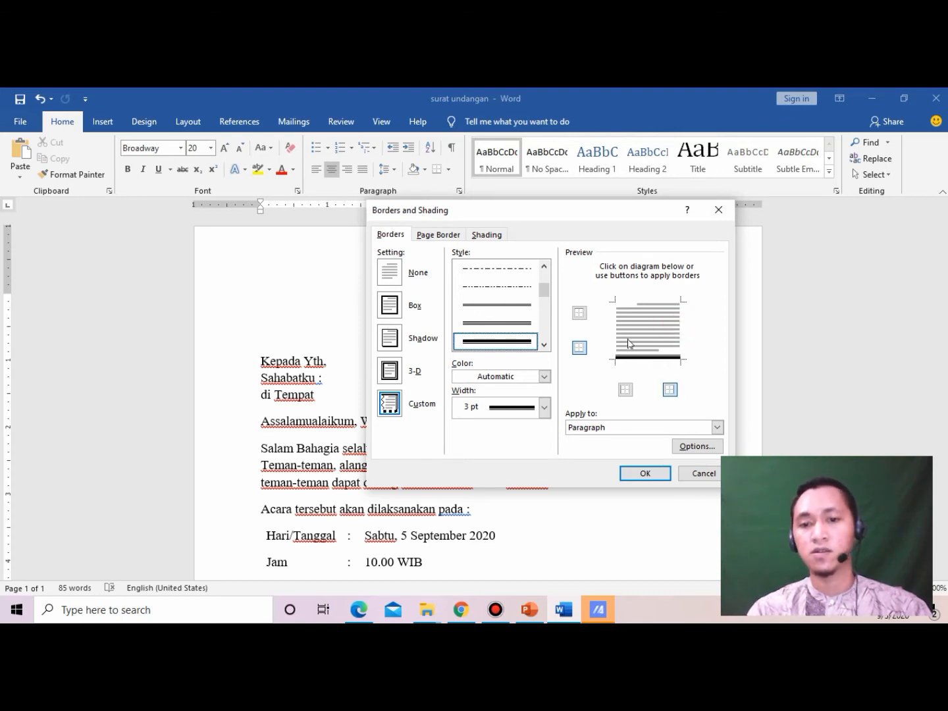
pyautogui.click(579, 348)
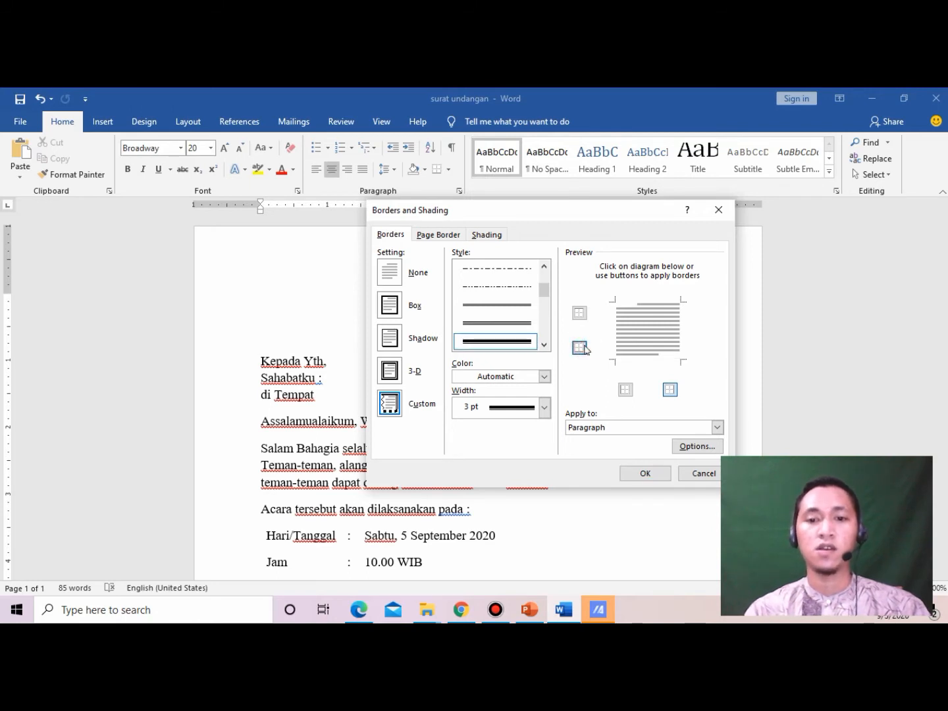
pyautogui.click(579, 348)
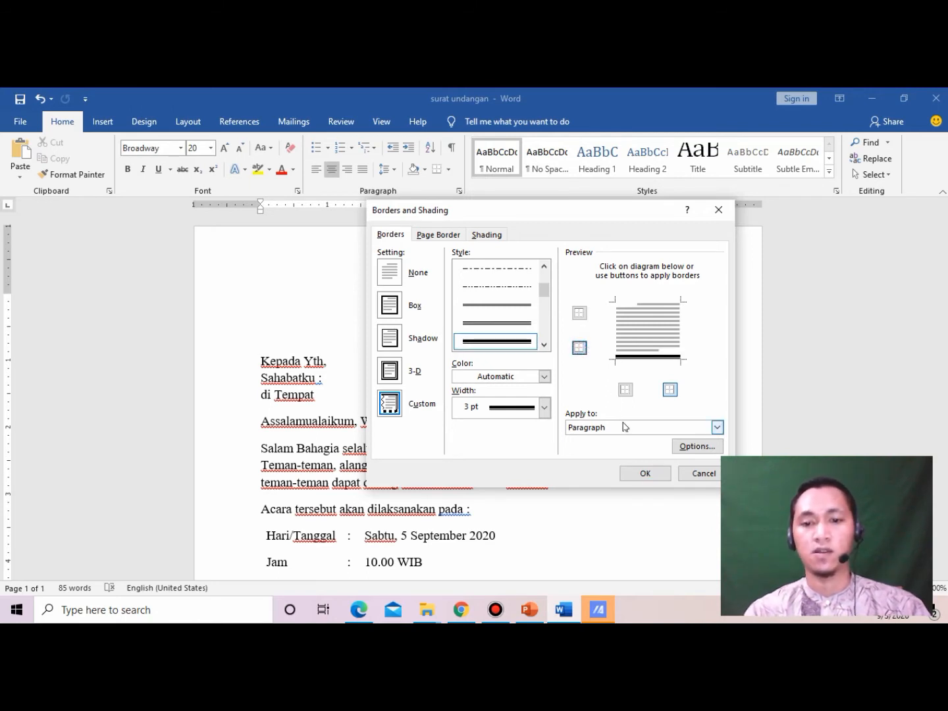
pyautogui.click(642, 475)
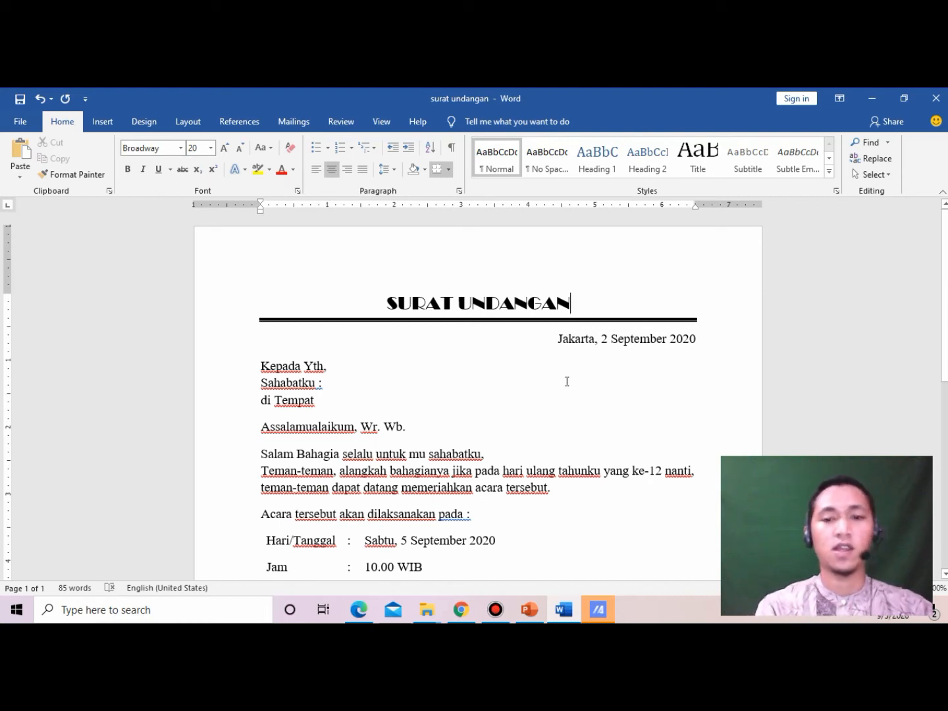
pyautogui.hotkey('ctrl', 'z')
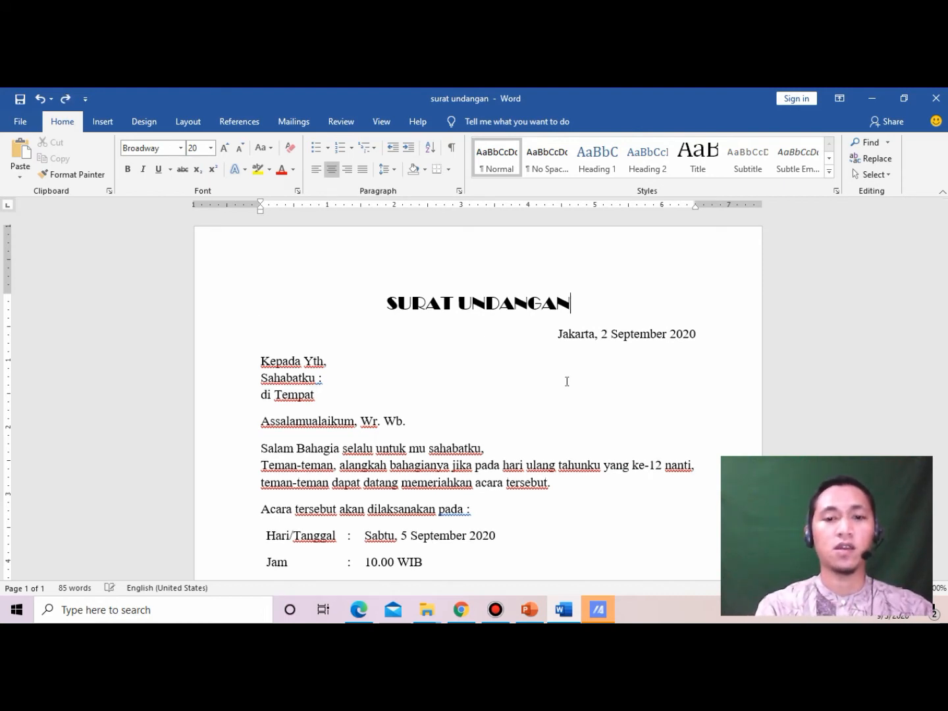
# - Choose the thick-and-thin line style with a 3 pt width for the title paragraph's border
pyautogui.click(450, 169)
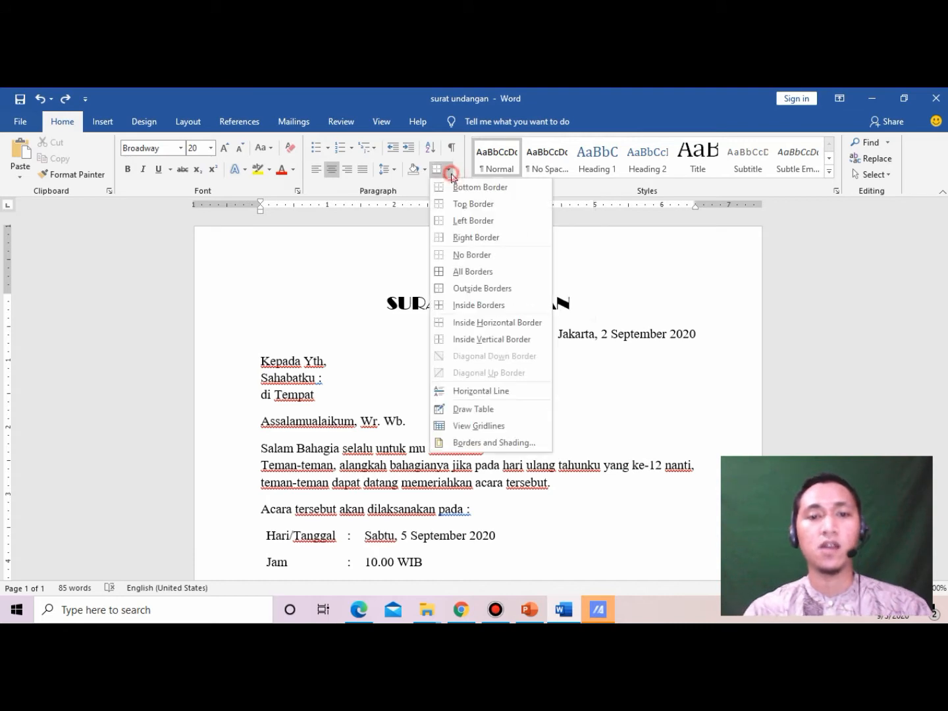
pyautogui.click(495, 441)
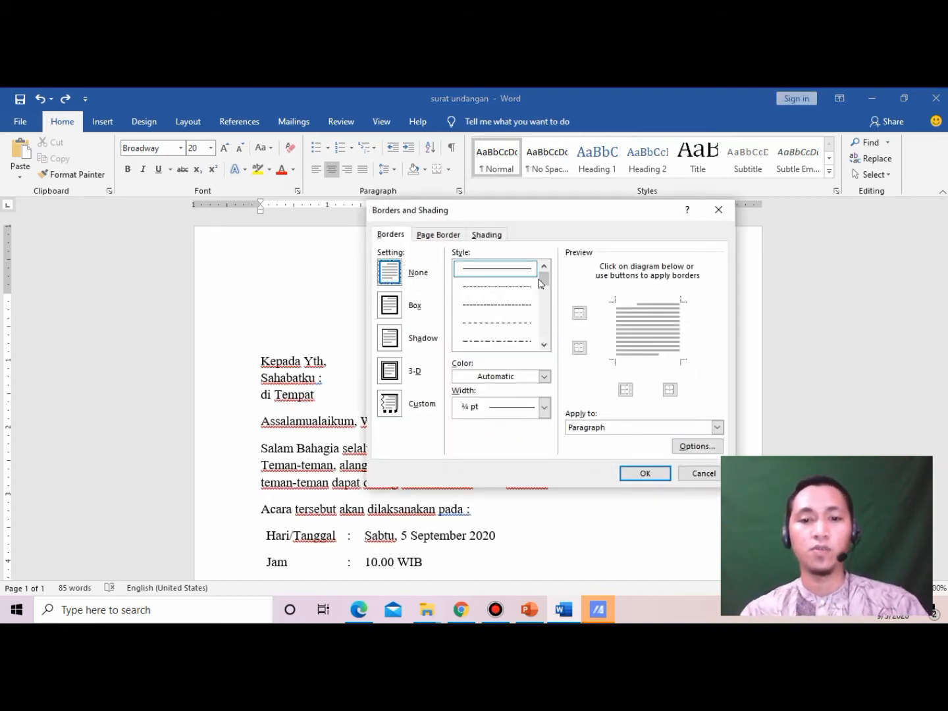
pyautogui.moveTo(544, 274); pyautogui.dragTo(546, 294)
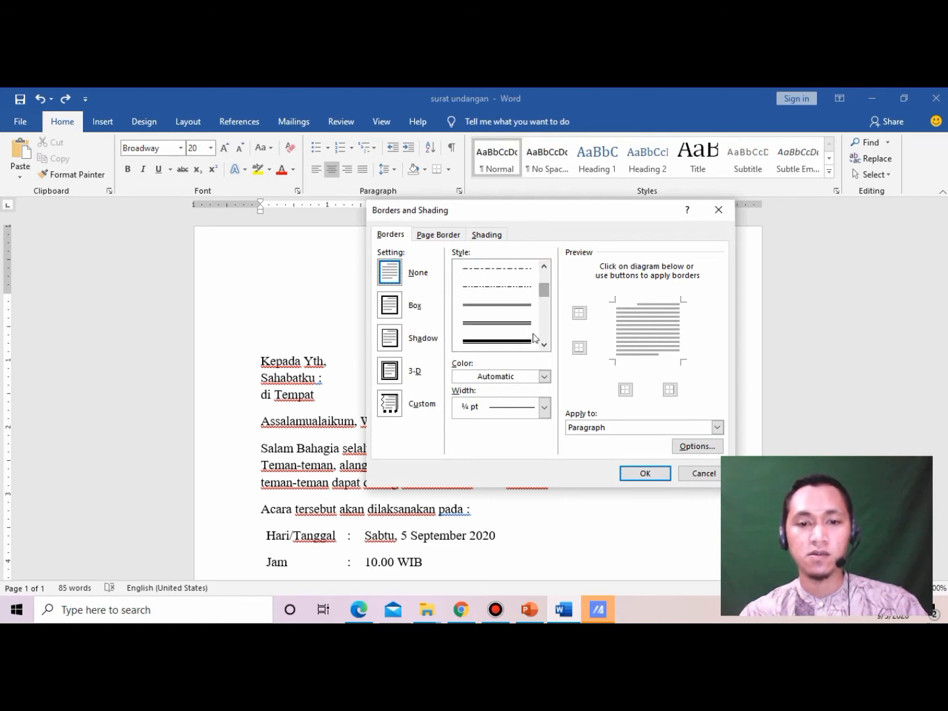
pyautogui.click(535, 340)
pyautogui.click(544, 407)
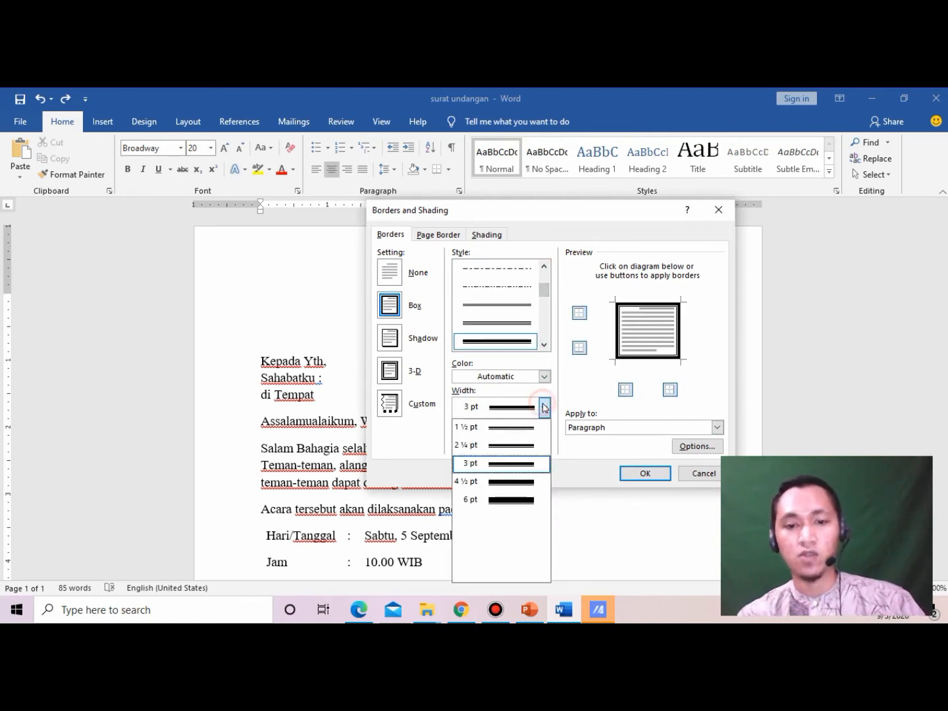
pyautogui.click(527, 462)
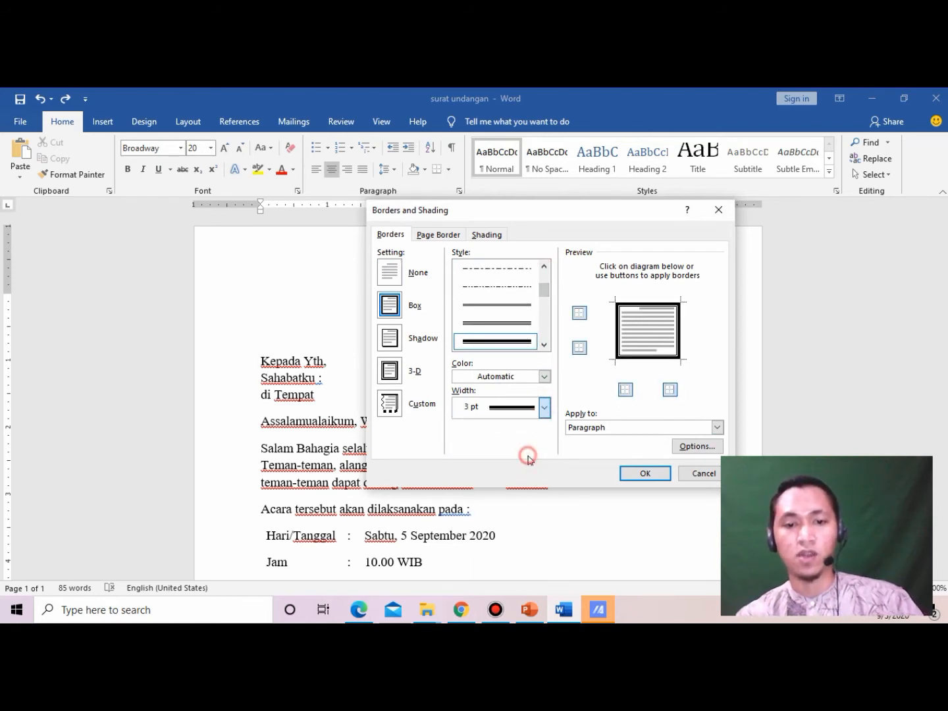
# - Remove the top, left and right borders so only the bottom border is applied to the title paragraph
pyautogui.click(579, 349)
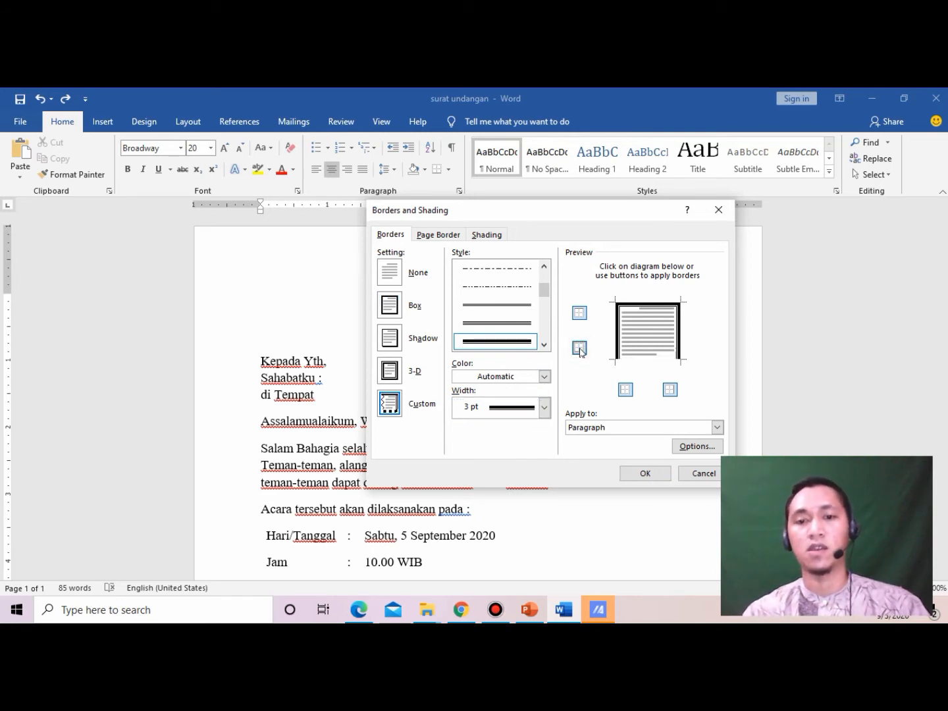
pyautogui.click(580, 349)
pyautogui.click(578, 313)
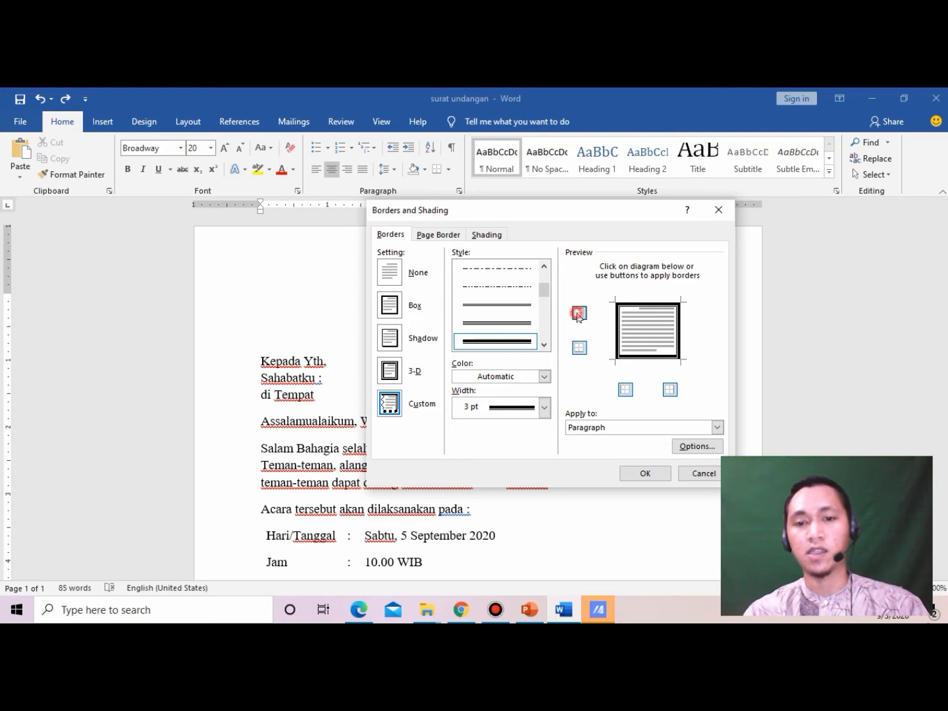
pyautogui.click(624, 387)
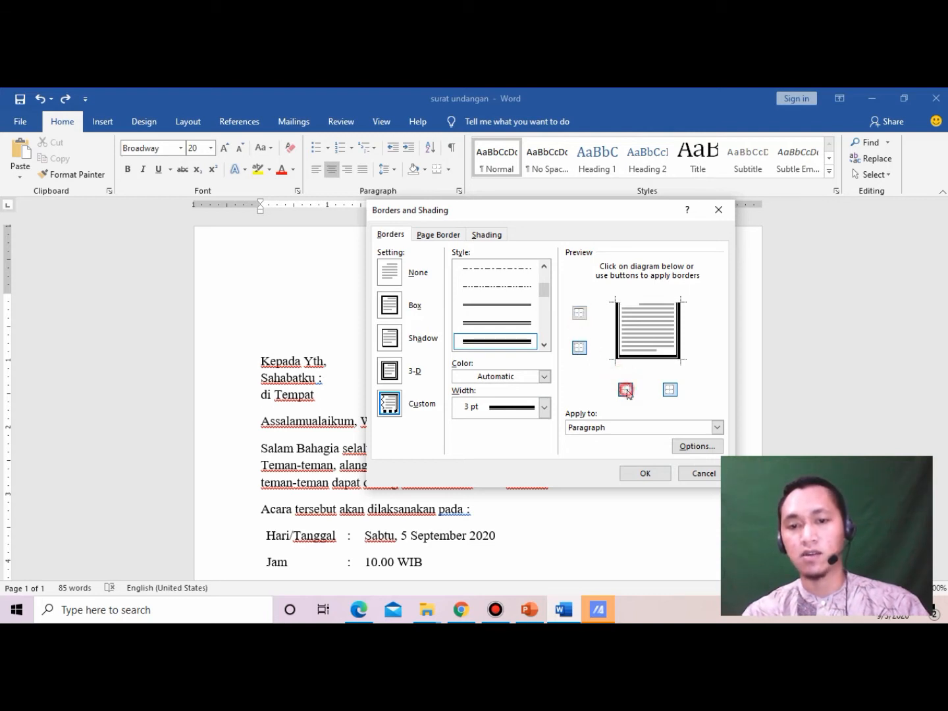
pyautogui.click(672, 389)
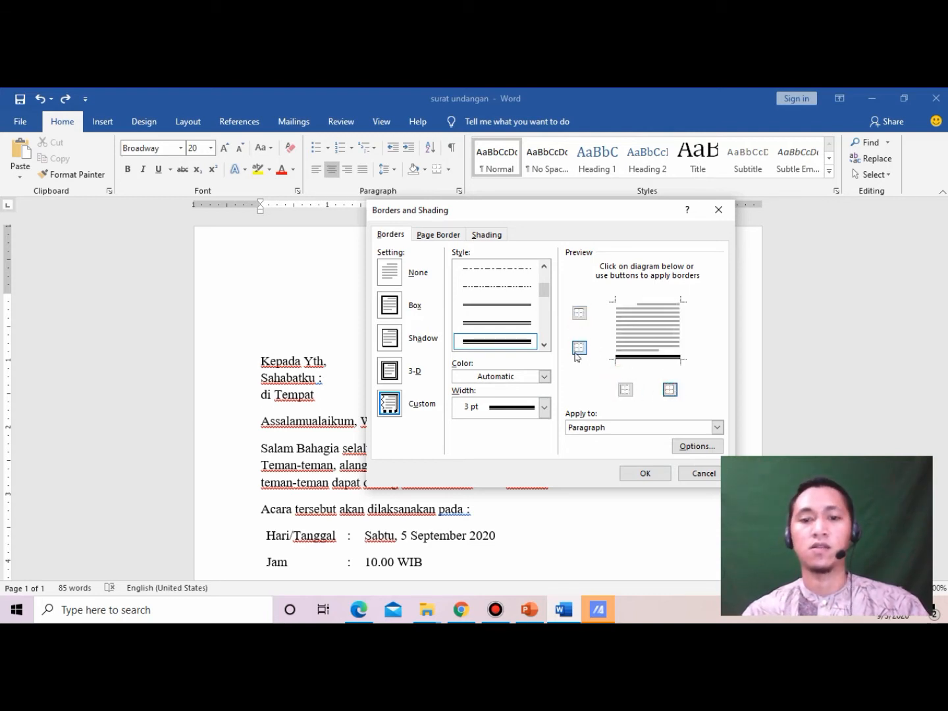
pyautogui.click(644, 471)
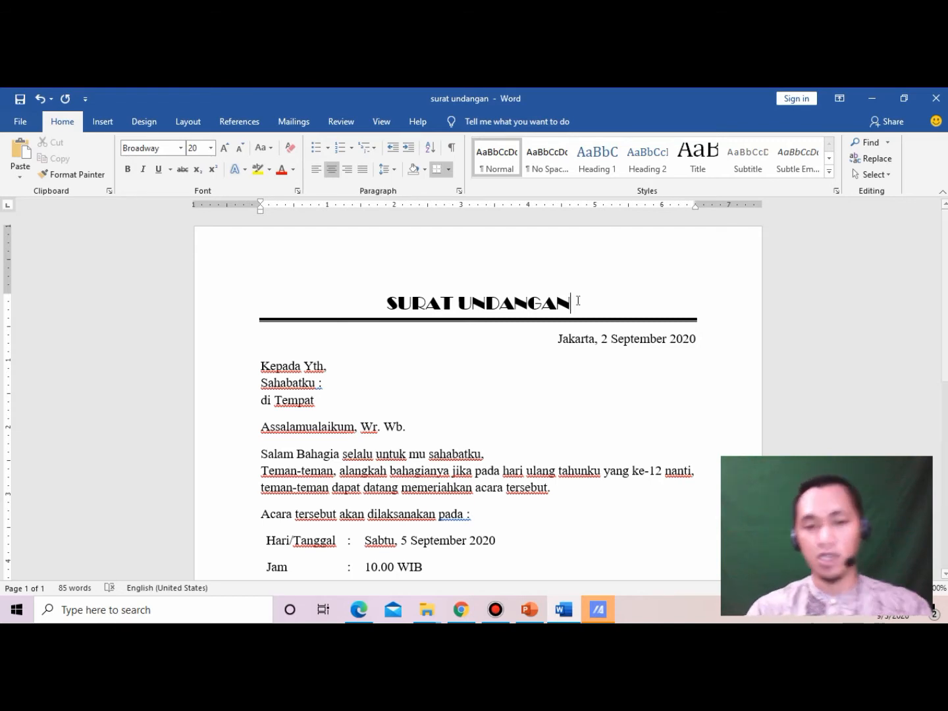
# - Try adding an empty line between the title and its border line, and remove it
pyautogui.press('Return')
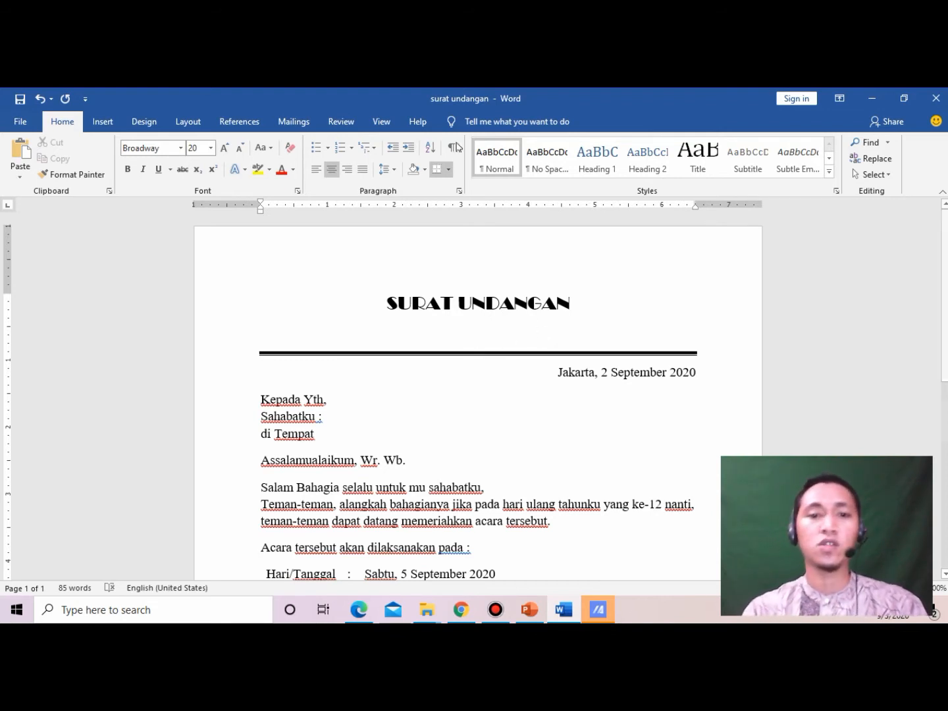
pyautogui.click(393, 169)
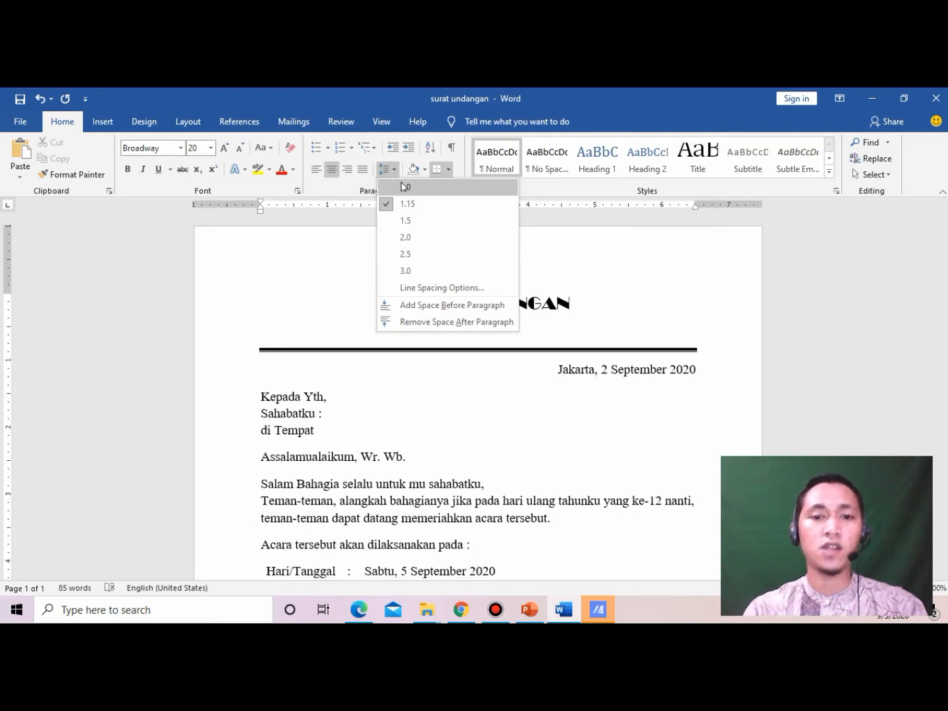
pyautogui.click(701, 270)
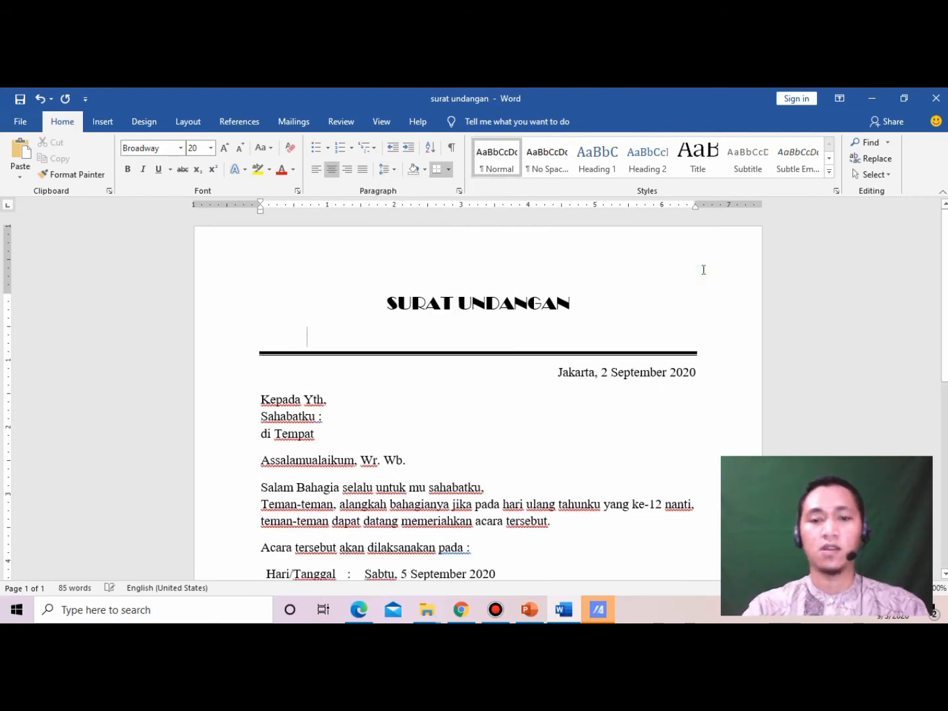
pyautogui.press('BackSpace')
pyautogui.press('BackSpace')
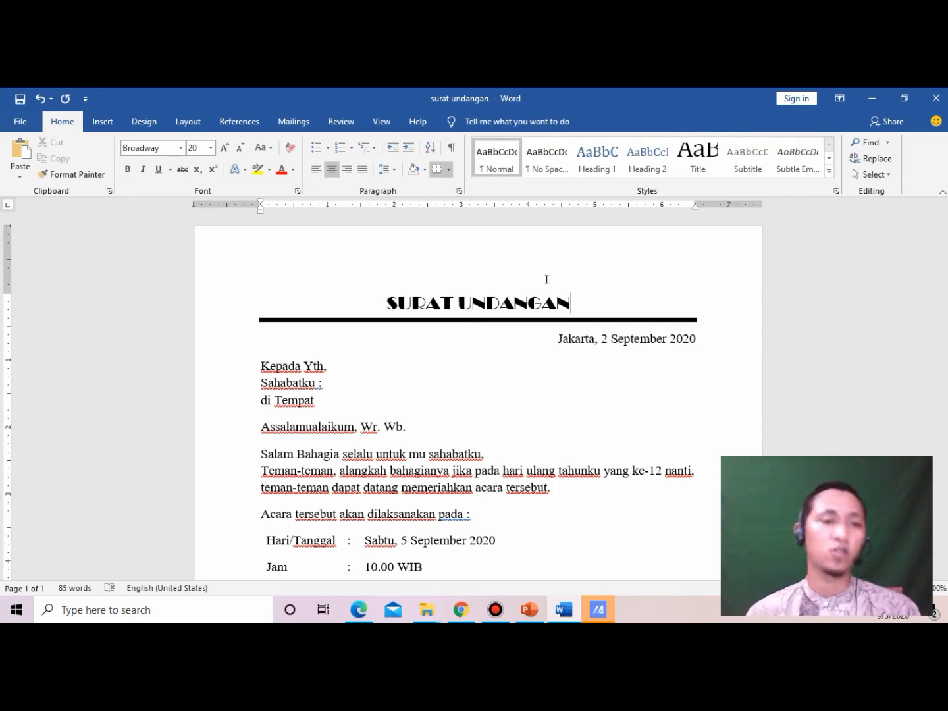
# - Draw a circle with the Oval shape to the left of the title, above the border line
pyautogui.click(113, 125)
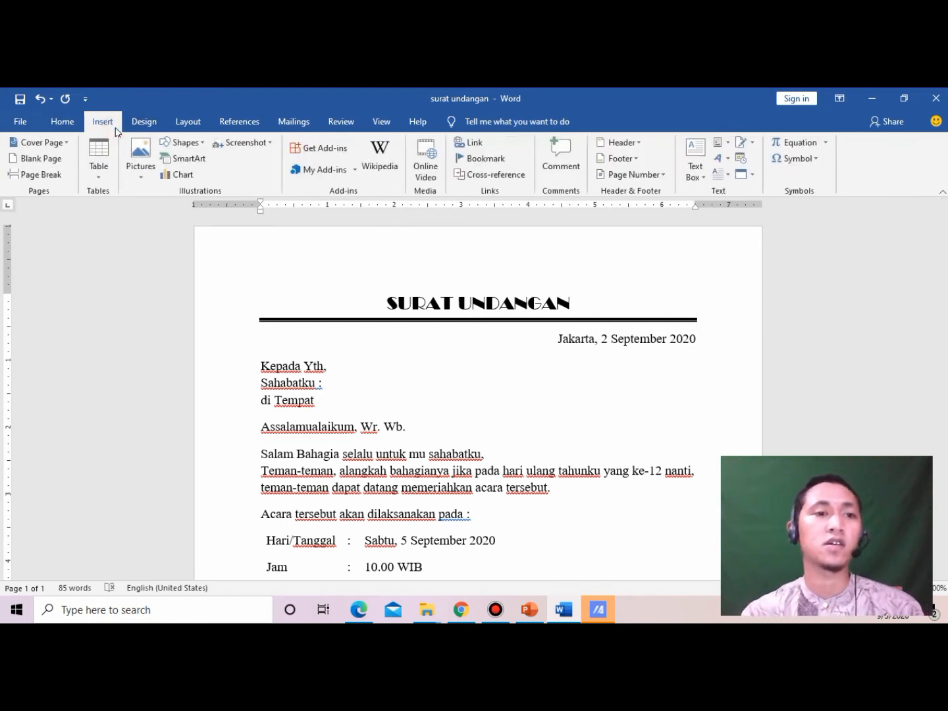
pyautogui.click(176, 144)
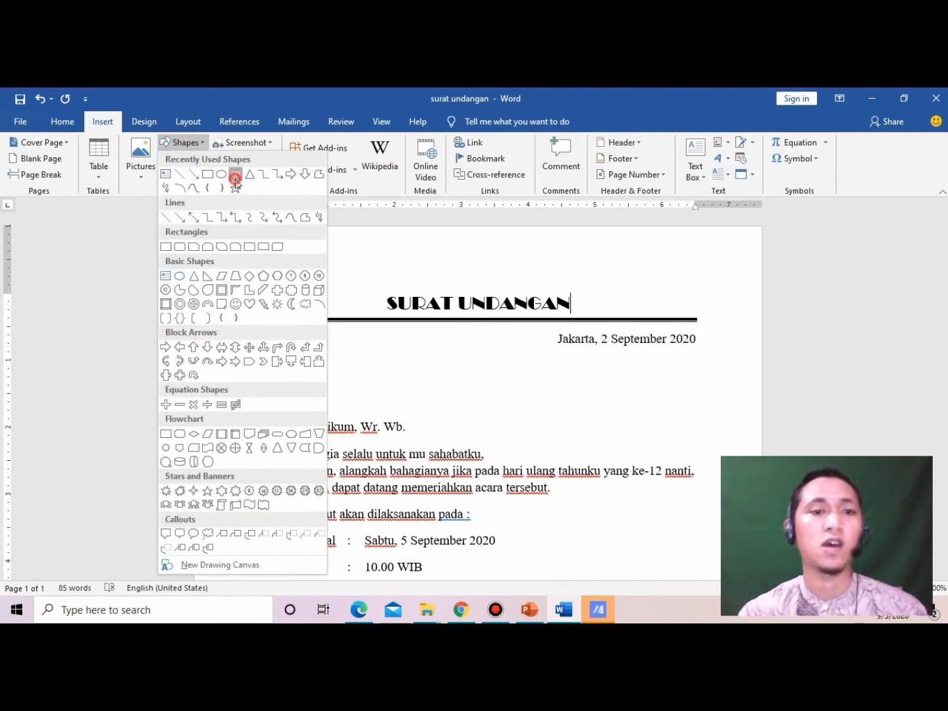
pyautogui.click(234, 174)
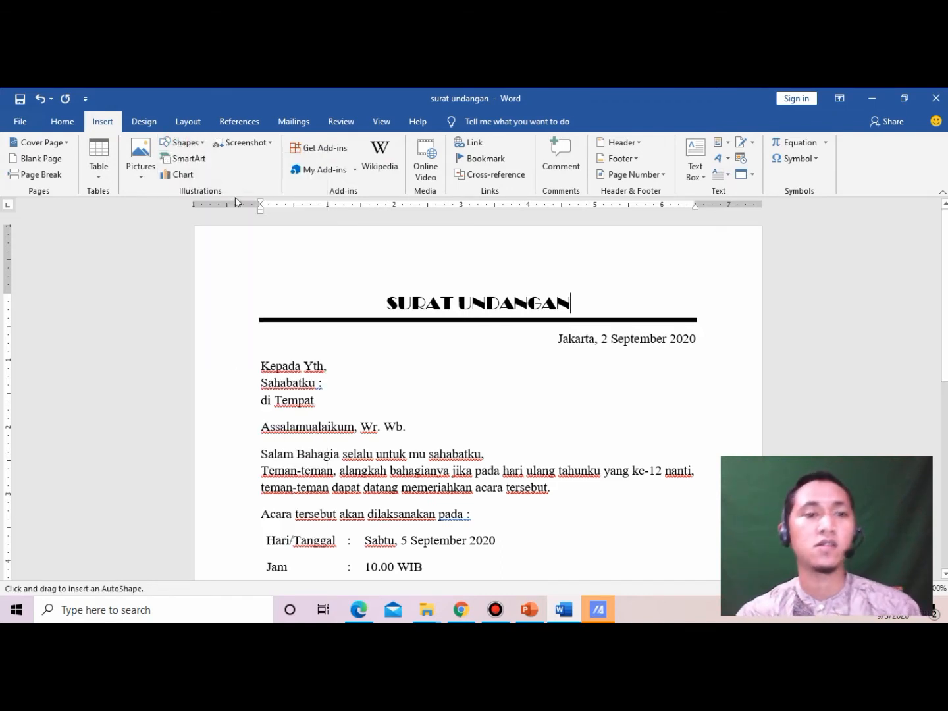
pyautogui.click(178, 144)
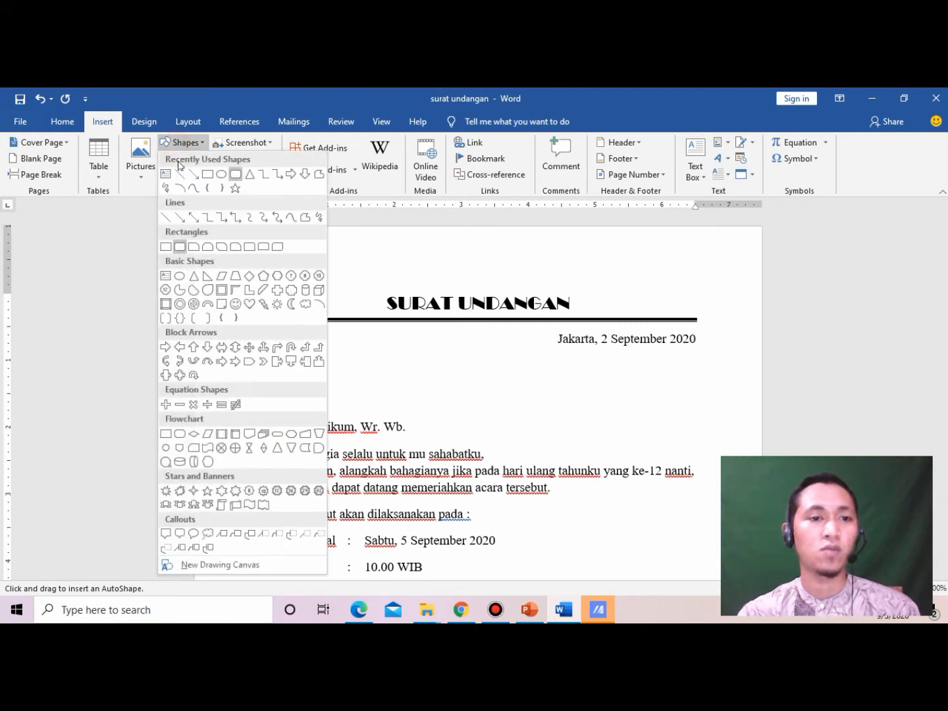
pyautogui.click(223, 176)
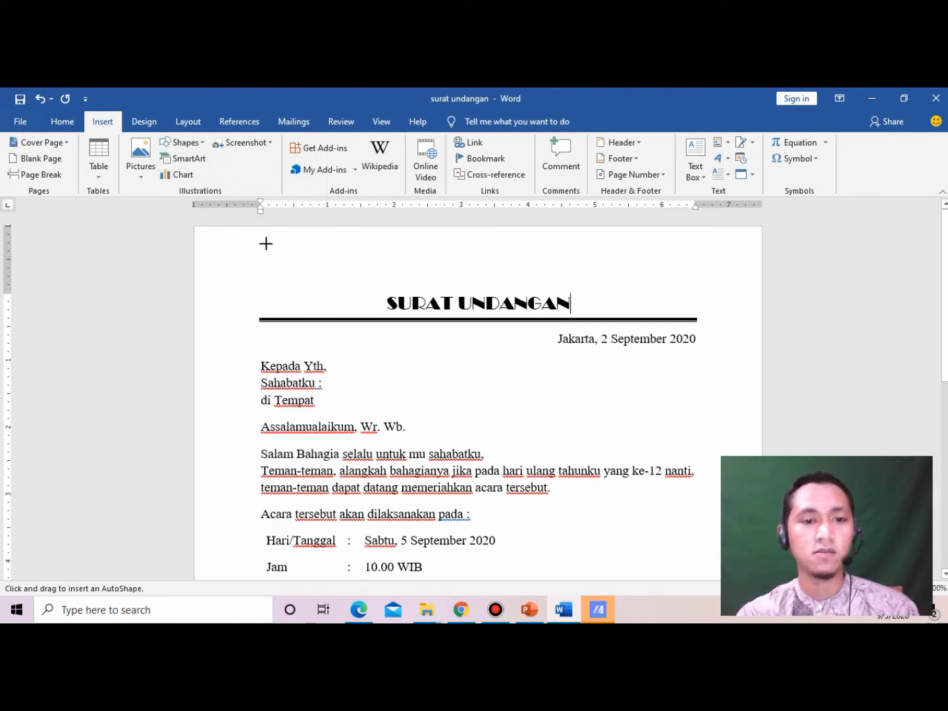
pyautogui.moveTo(266, 244)
pyautogui.mouseDown()
pyautogui.moveTo(306, 296)
pyautogui.moveTo(354, 311)
pyautogui.moveTo(339, 315)
pyautogui.mouseUp()
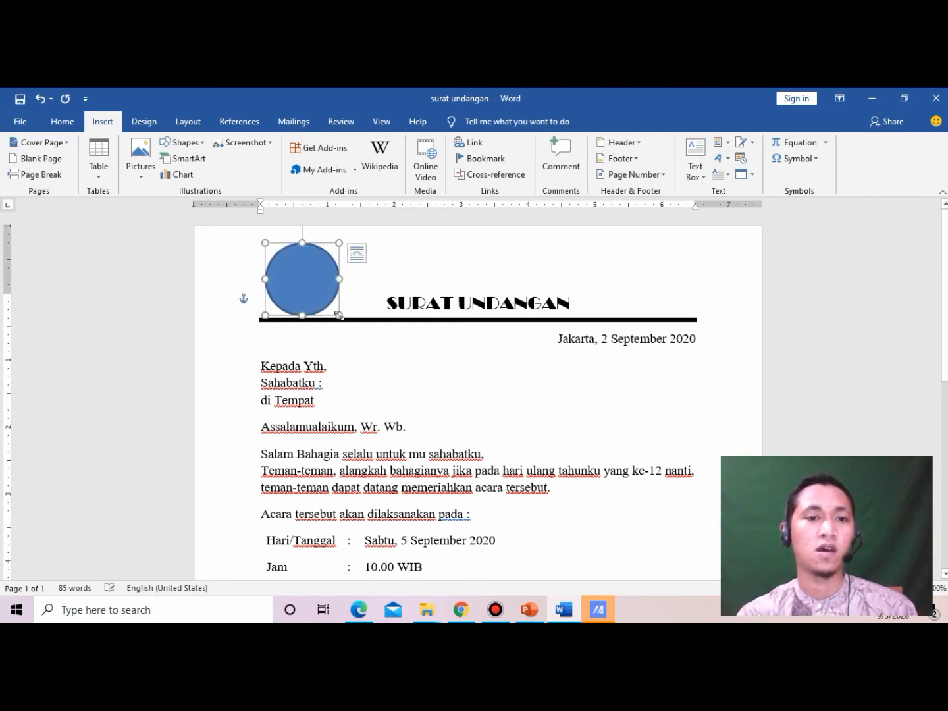
# - Align the circle with the left margin and resize it to about 0.86" high and 0.88" wide
pyautogui.click(299, 272)
pyautogui.moveTo(299, 272); pyautogui.dragTo(324, 263)
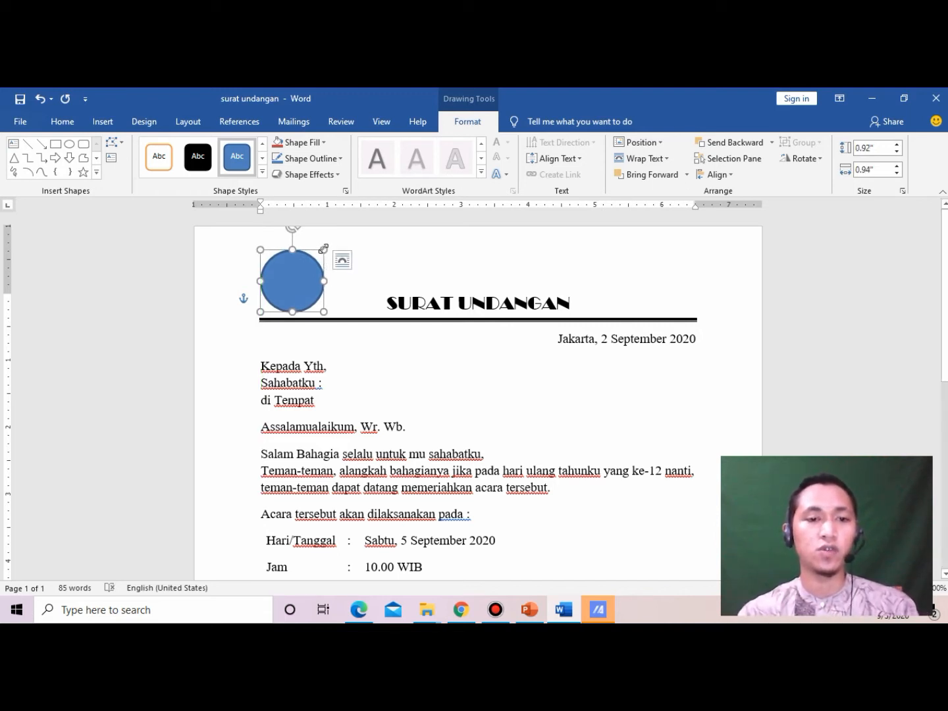
pyautogui.moveTo(324, 249)
pyautogui.mouseDown()
pyautogui.moveTo(307, 268)
pyautogui.moveTo(335, 247)
pyautogui.moveTo(318, 254)
pyautogui.mouseUp()
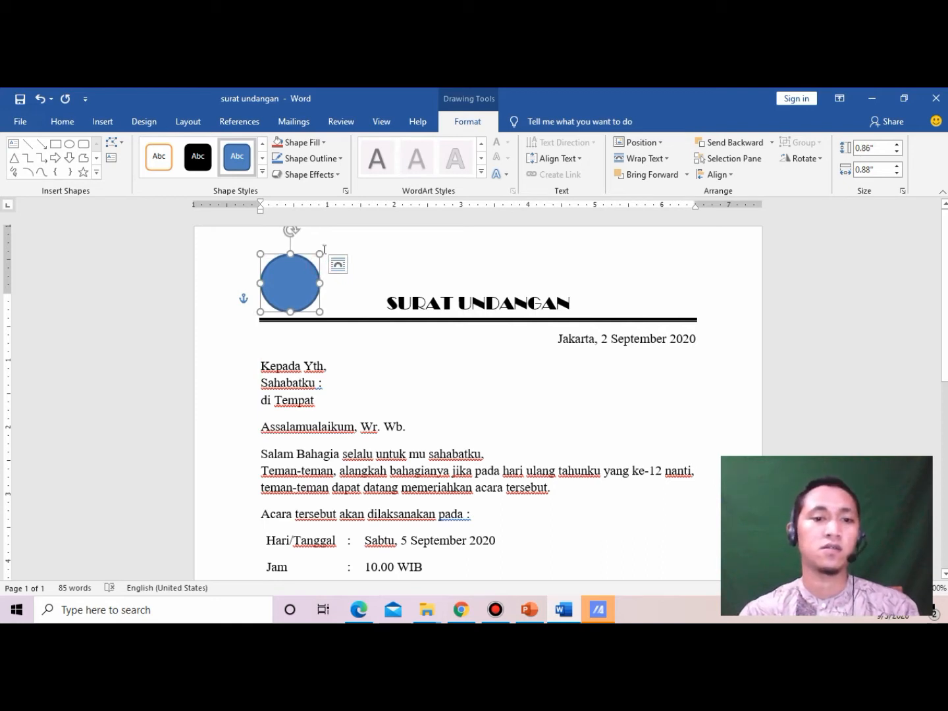
pyautogui.press('Escape')
# - Apply the purple theme style with a white outline and soft shadow to the circle and deselect it
pyautogui.click(304, 283)
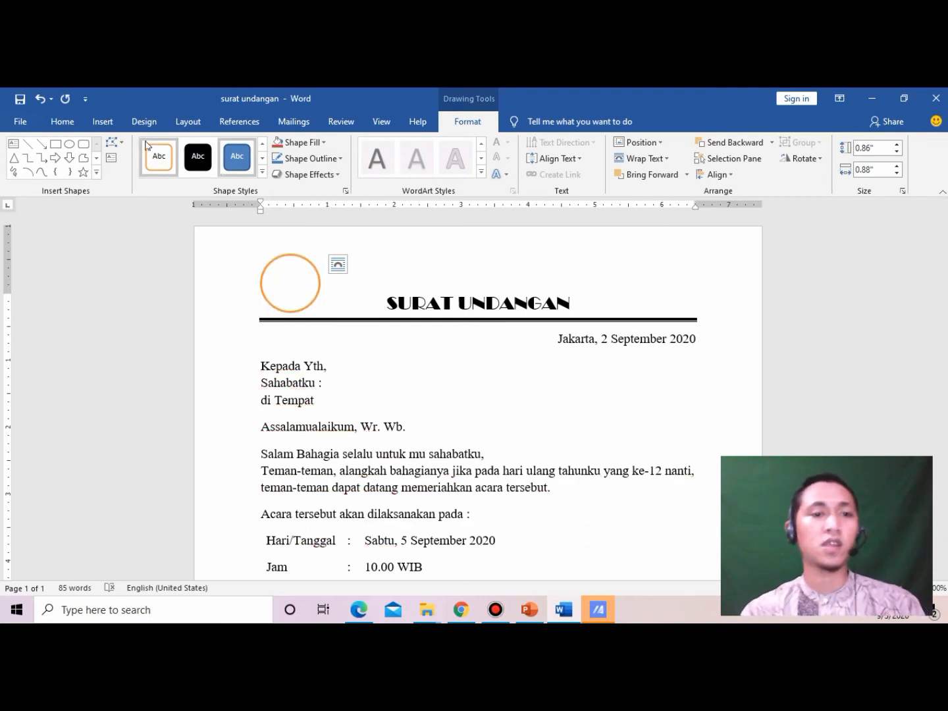
pyautogui.click(263, 159)
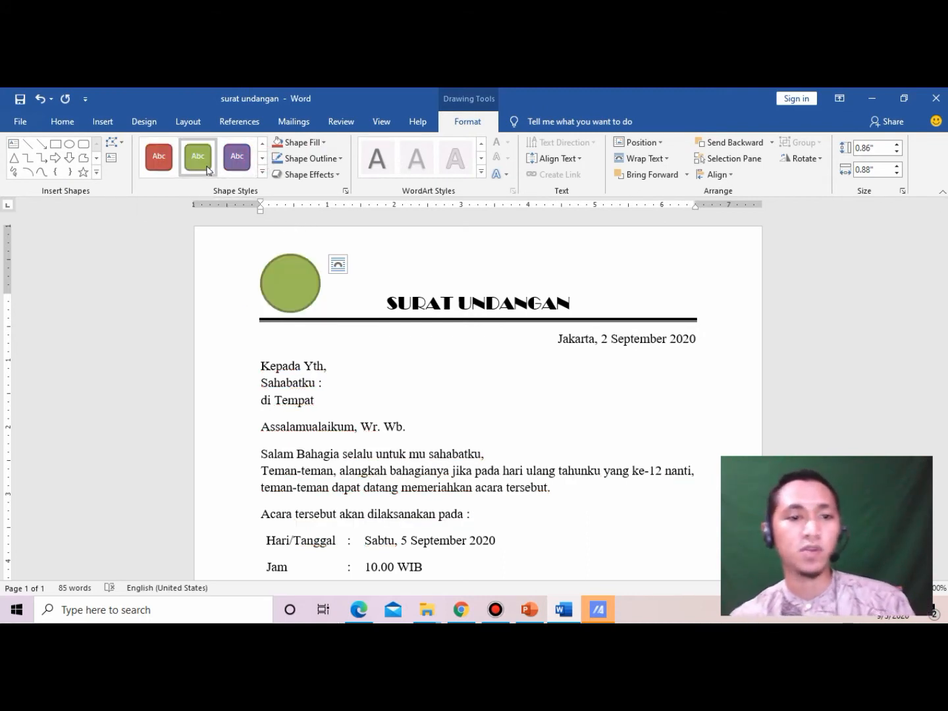
pyautogui.click(264, 161)
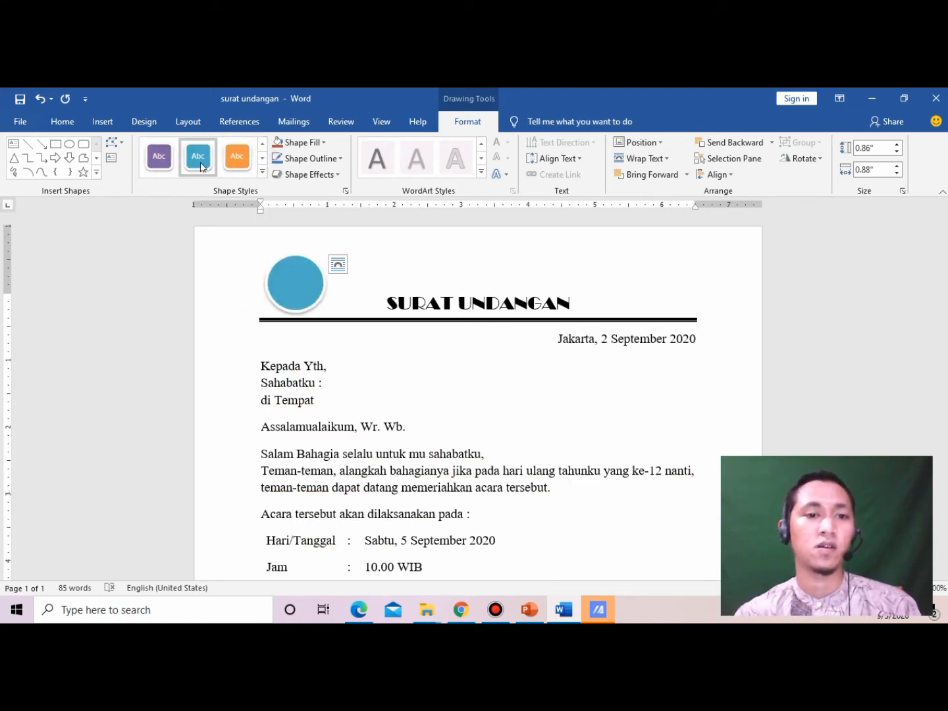
pyautogui.click(263, 173)
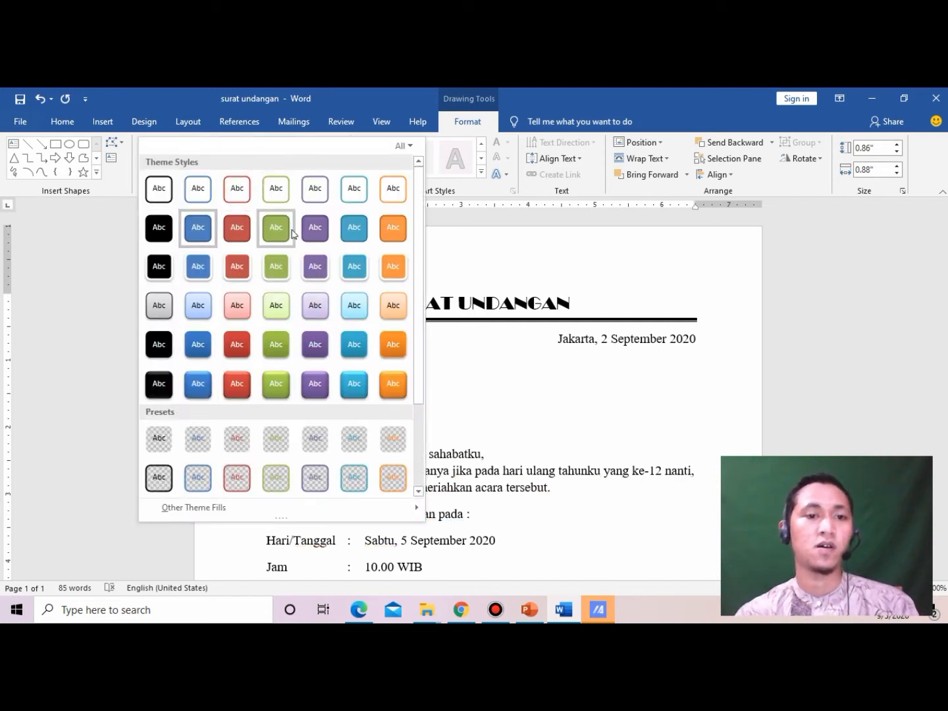
pyautogui.click(316, 268)
pyautogui.click(404, 257)
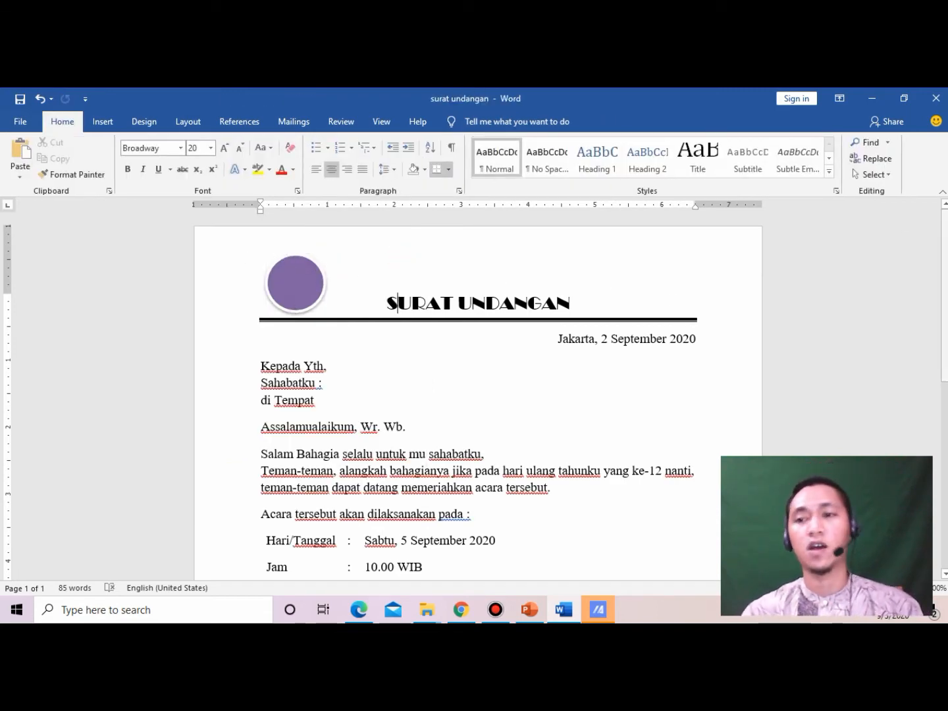
pyautogui.scroll(-8, 946, 343)
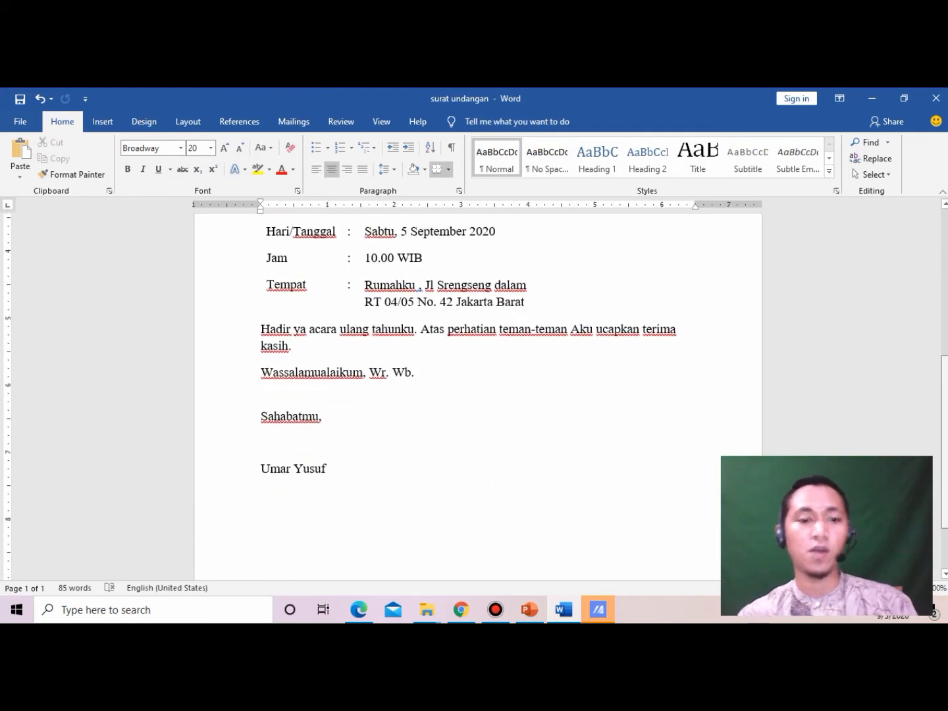
pyautogui.scroll(5, 946, 344)
pyautogui.scroll(-4, 947, 343)
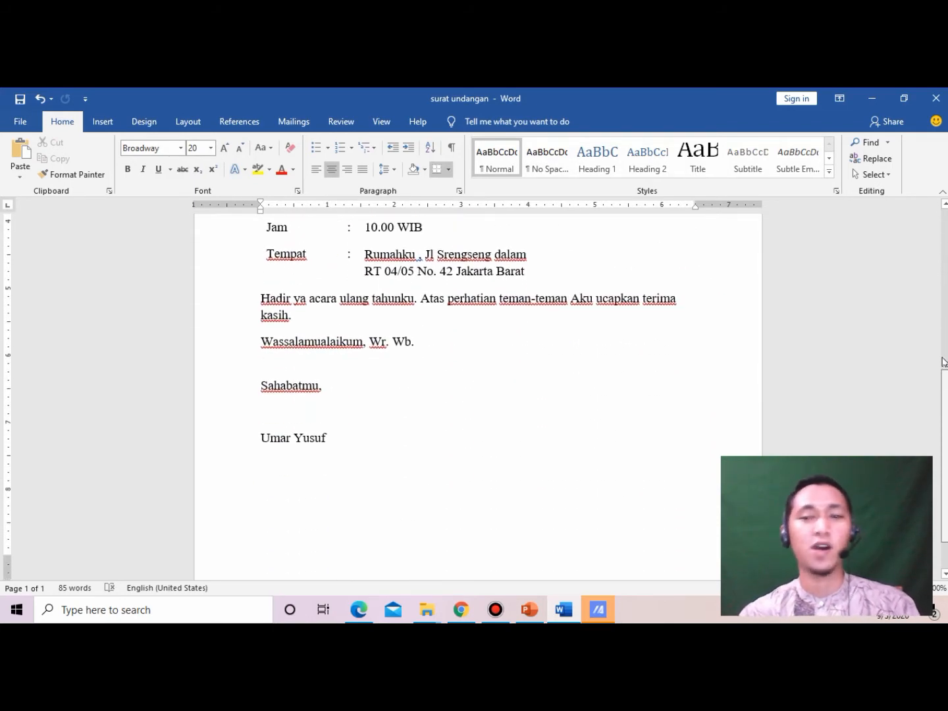
# - Insert WordArt reading "UY" in the black letter style with a hard shadow near the title
pyautogui.scroll(6, 935, 264)
pyautogui.scroll(1, 935, 233)
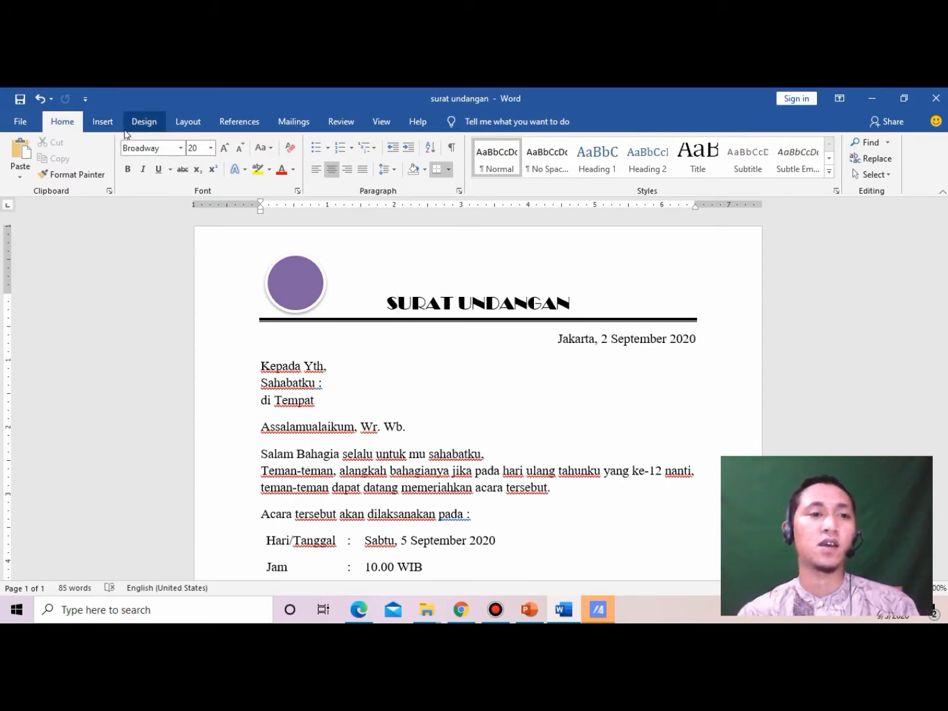
pyautogui.click(104, 121)
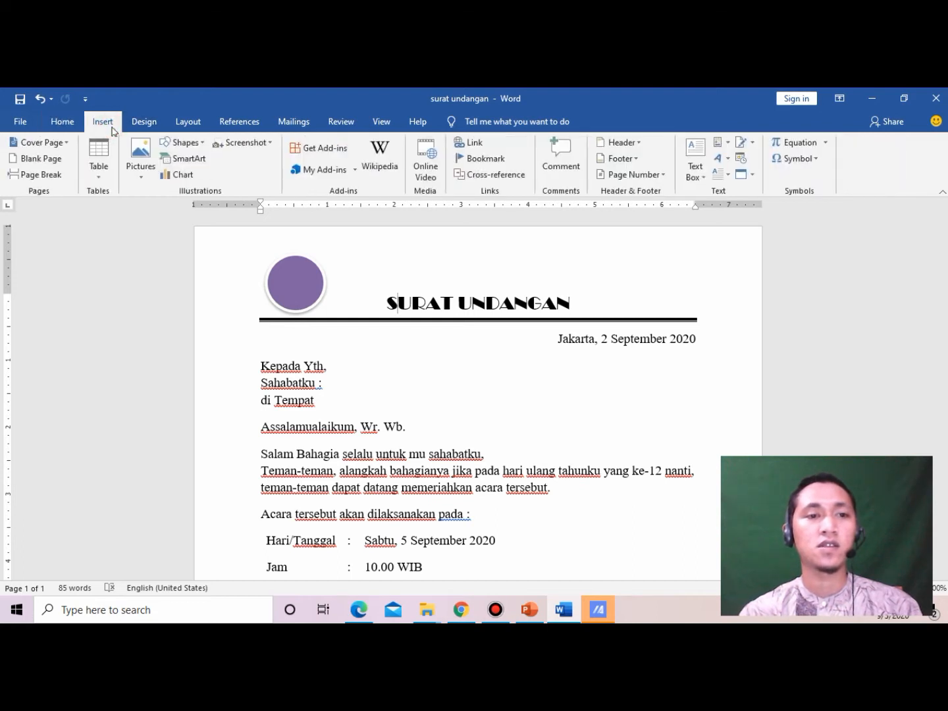
pyautogui.click(724, 163)
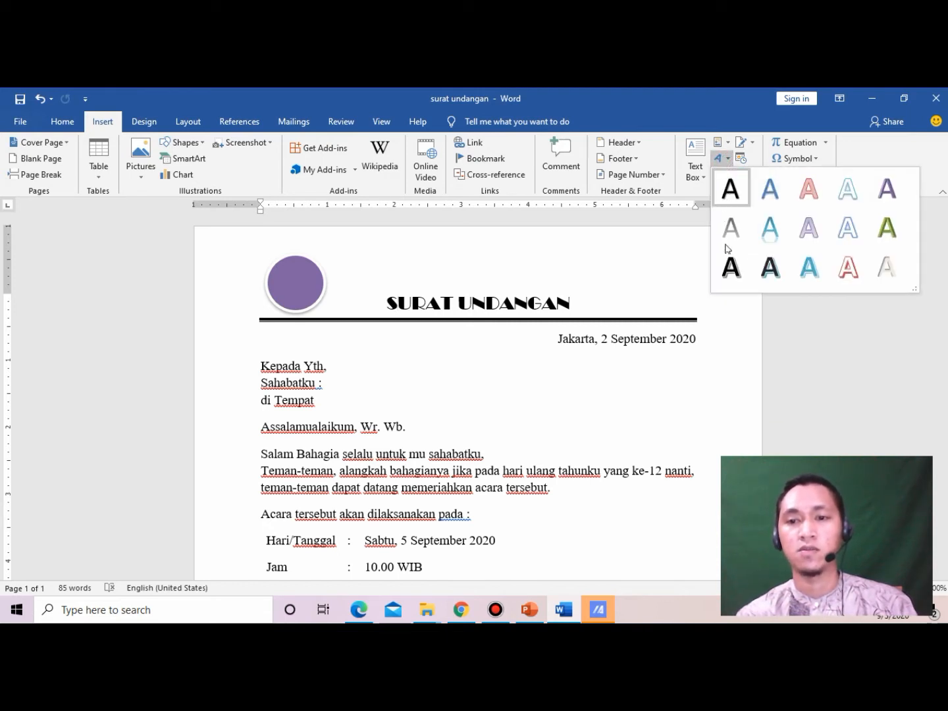
pyautogui.click(730, 272)
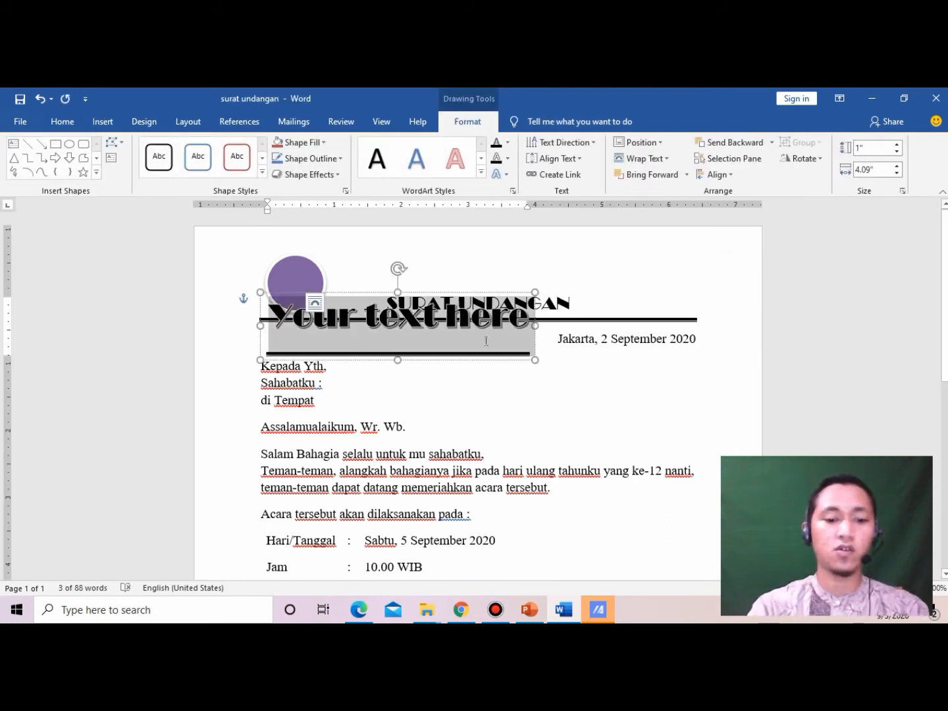
pyautogui.write('U')
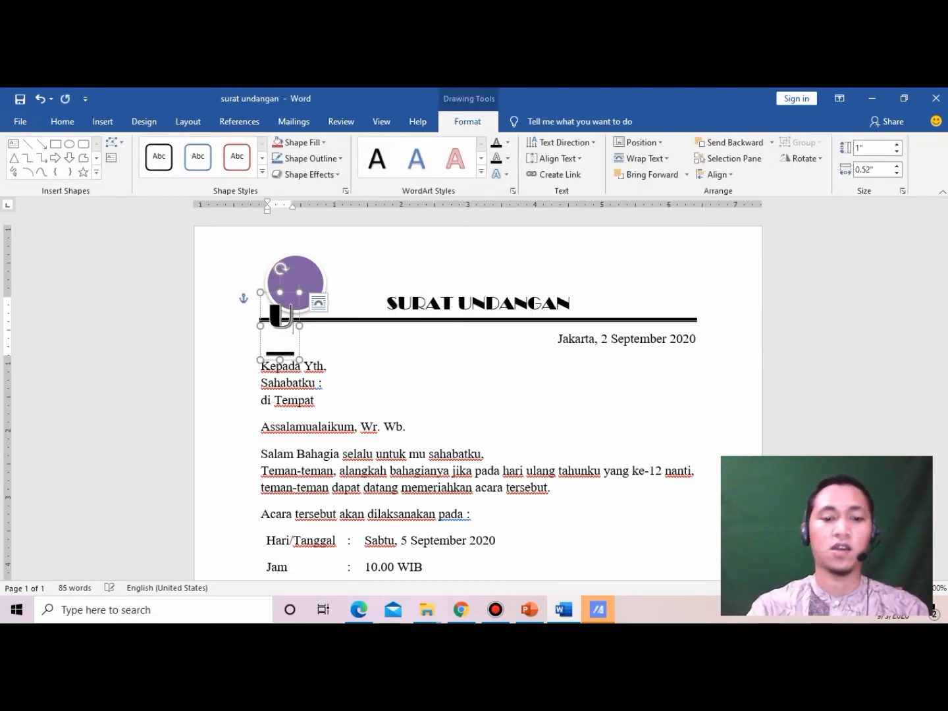
pyautogui.write('Y')
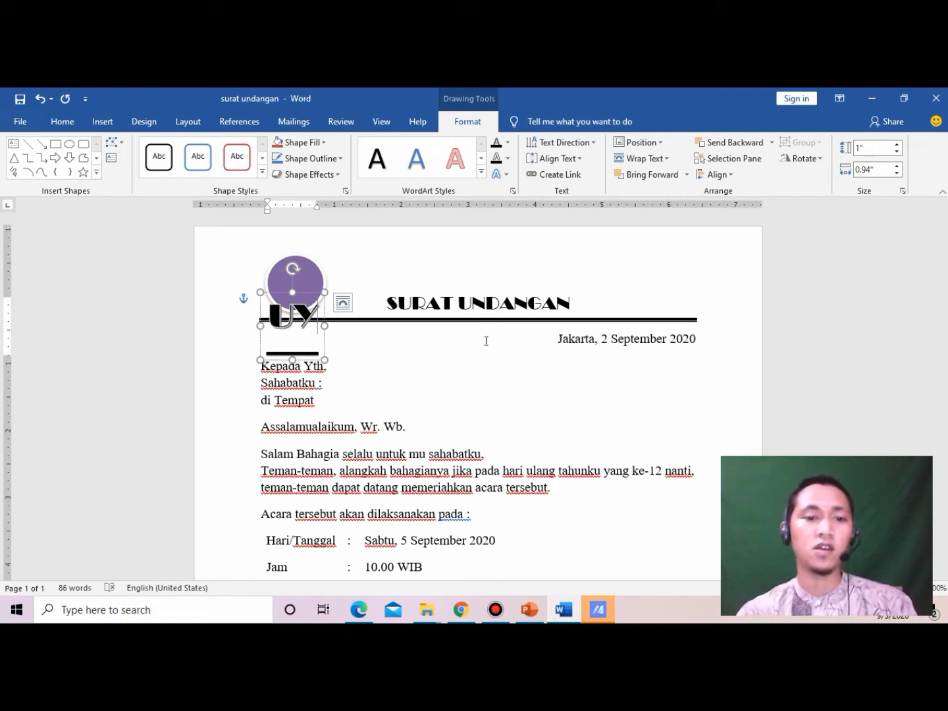
# - Remove the border line beneath the UY WordArt and place the WordArt over the purple circle
pyautogui.hotkey('ctrl', 'a')
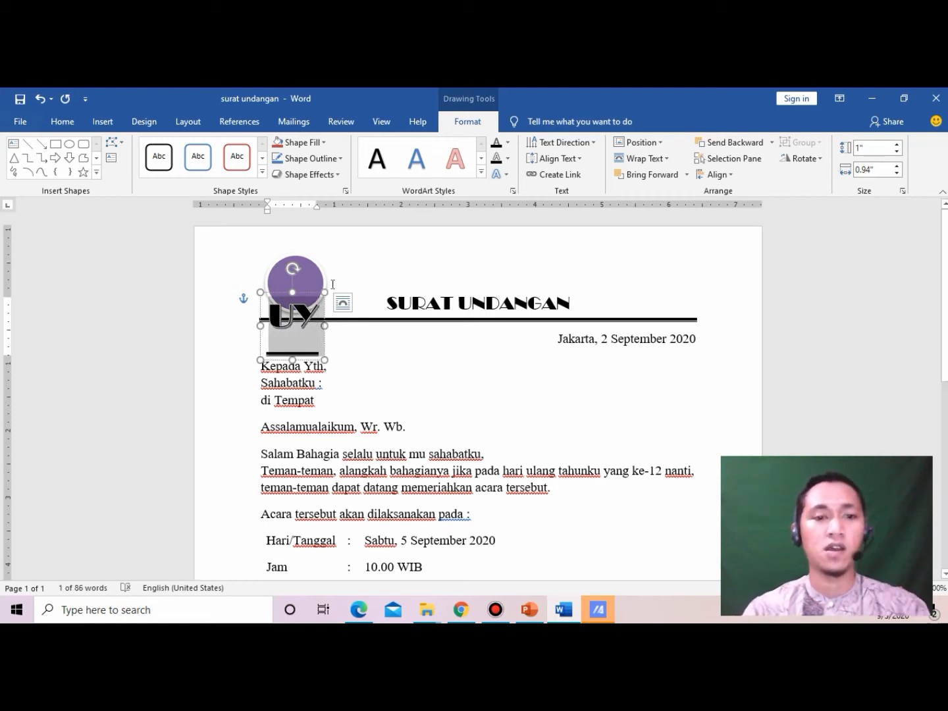
pyautogui.moveTo(315, 294); pyautogui.dragTo(537, 371)
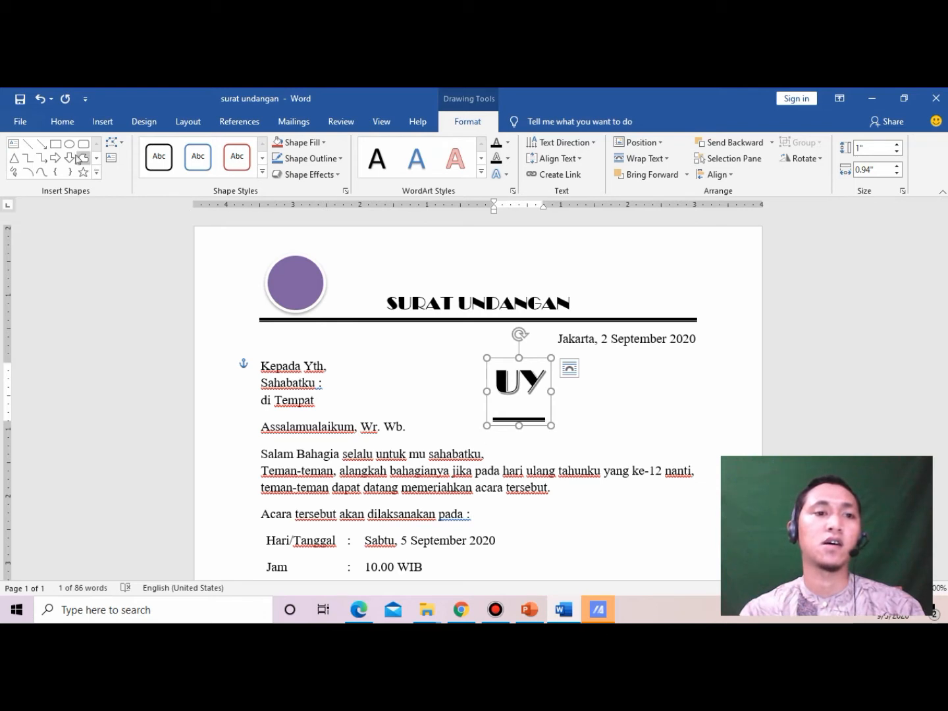
pyautogui.click(56, 119)
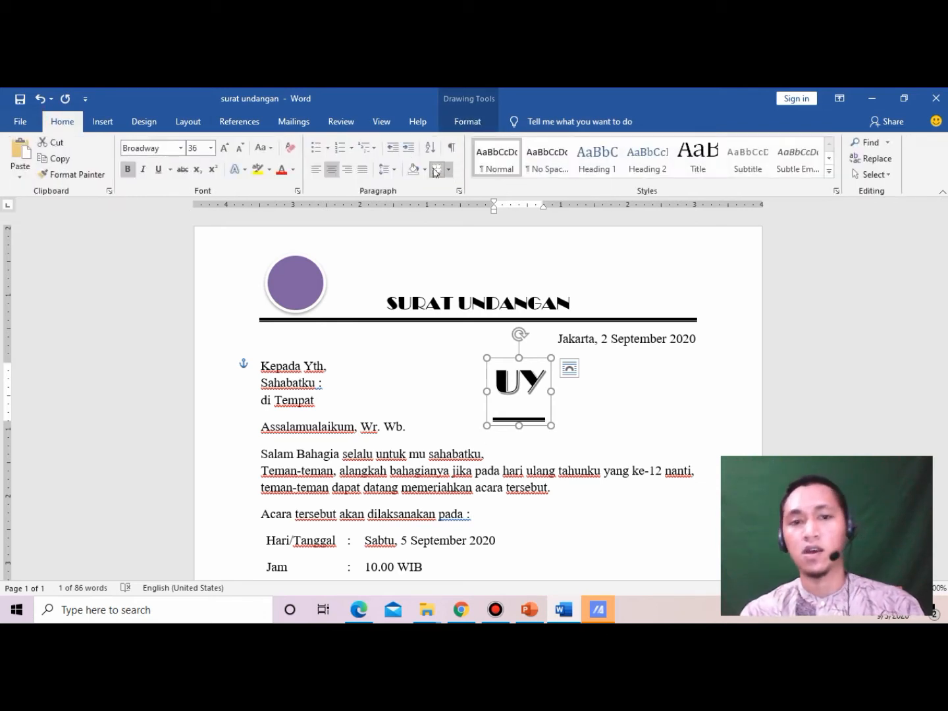
pyautogui.click(434, 170)
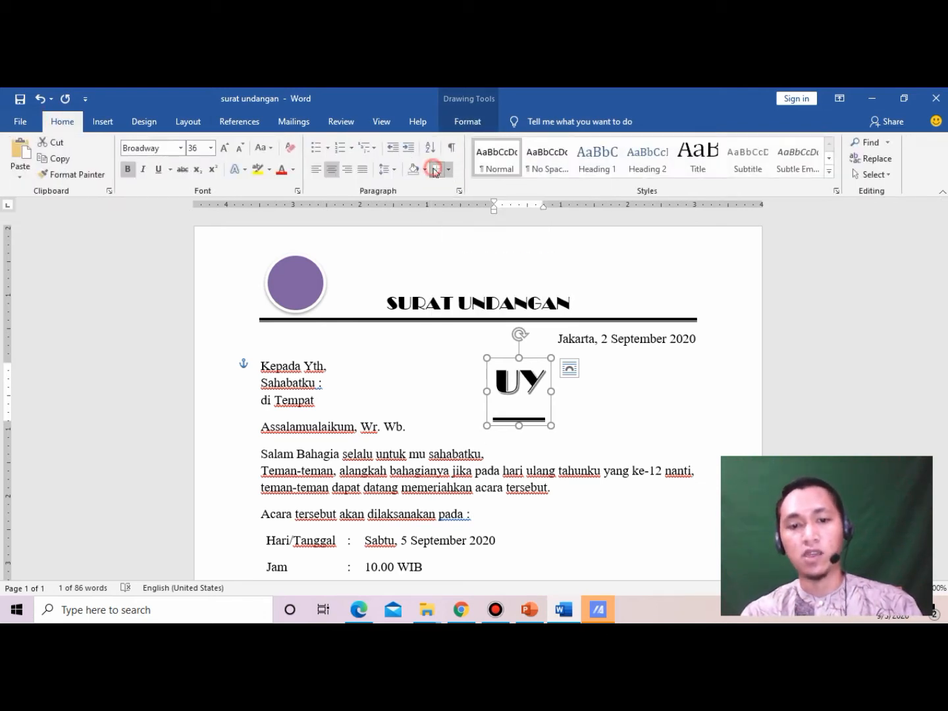
pyautogui.click(524, 343)
pyautogui.moveTo(536, 382); pyautogui.dragTo(310, 261)
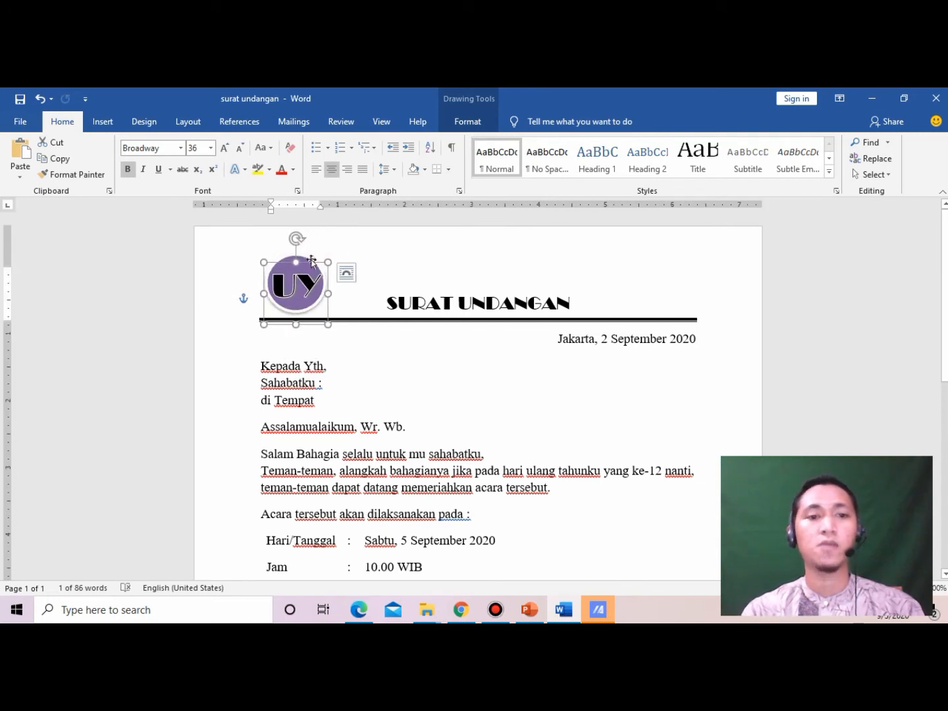
pyautogui.click(356, 259)
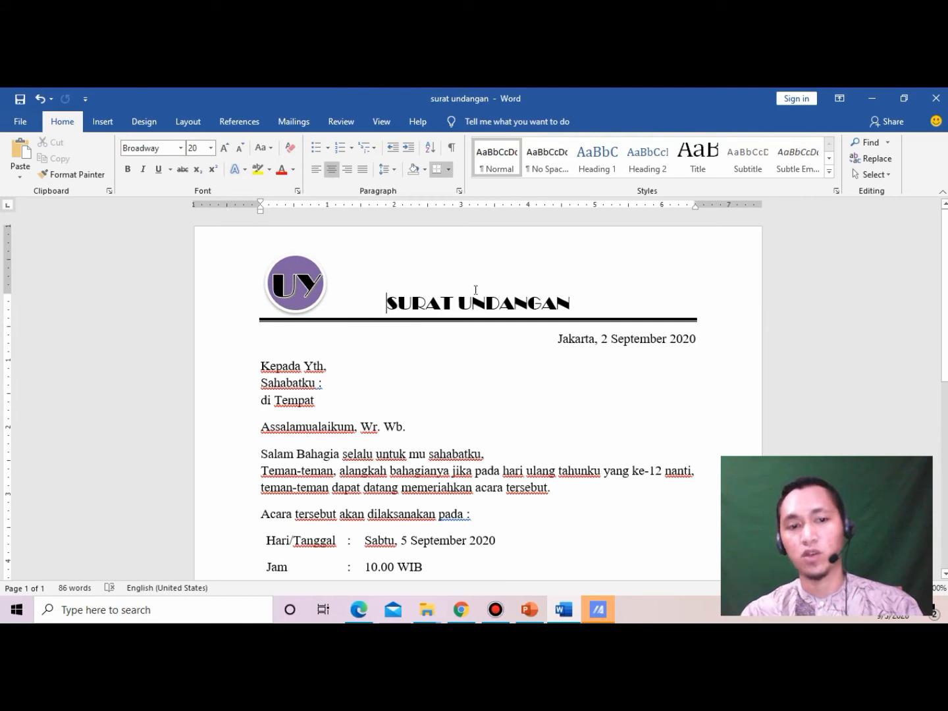
# - Change the font of the UY WordArt to Algerian and deselect it
pyautogui.click(291, 287)
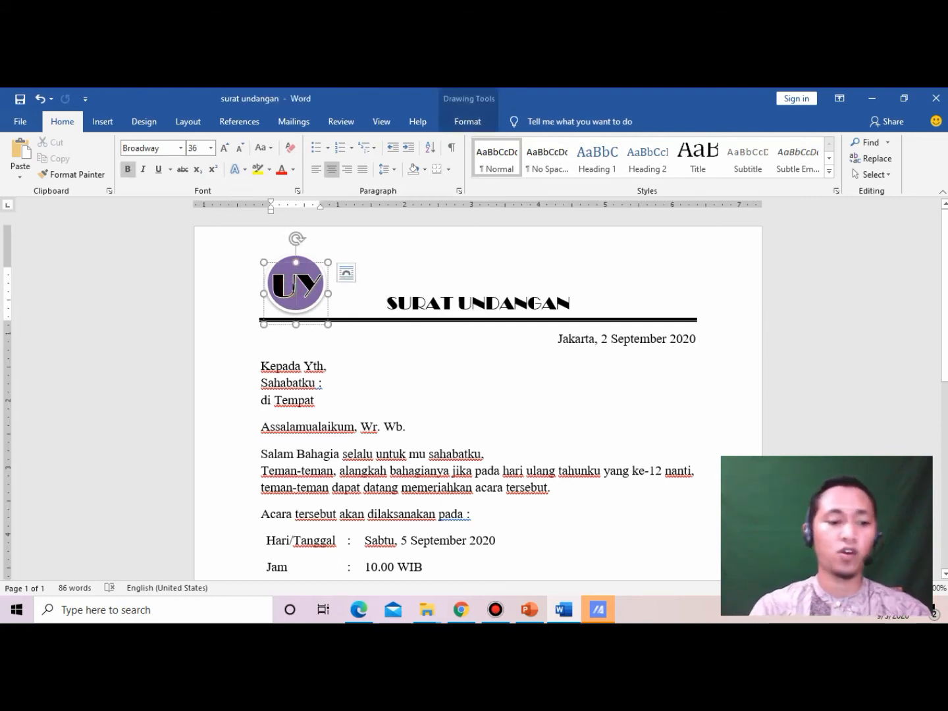
pyautogui.doubleClick(293, 289)
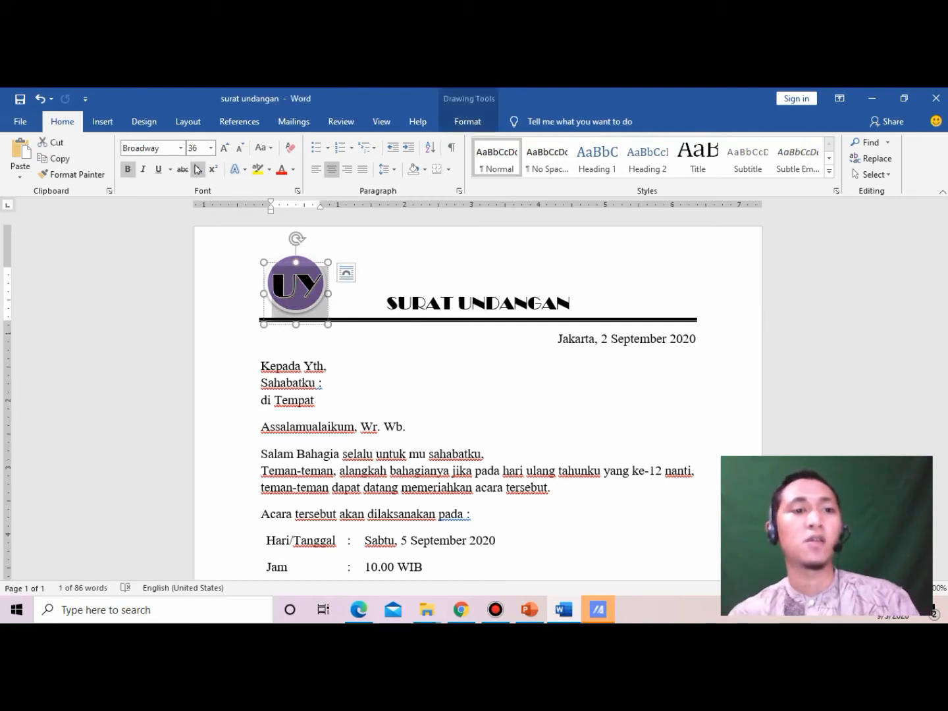
pyautogui.click(181, 149)
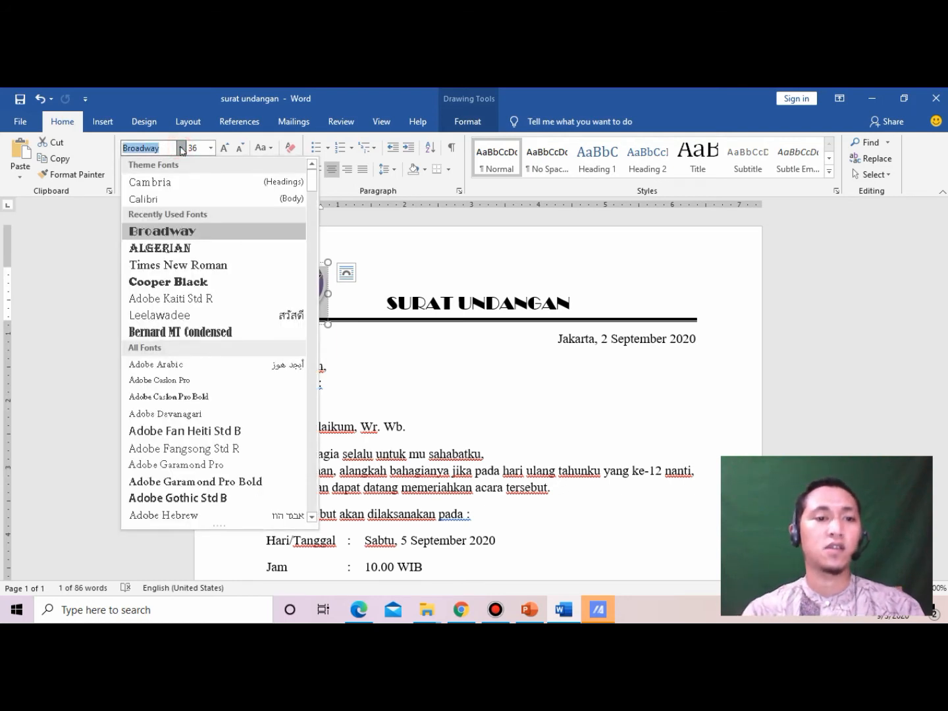
pyautogui.click(169, 248)
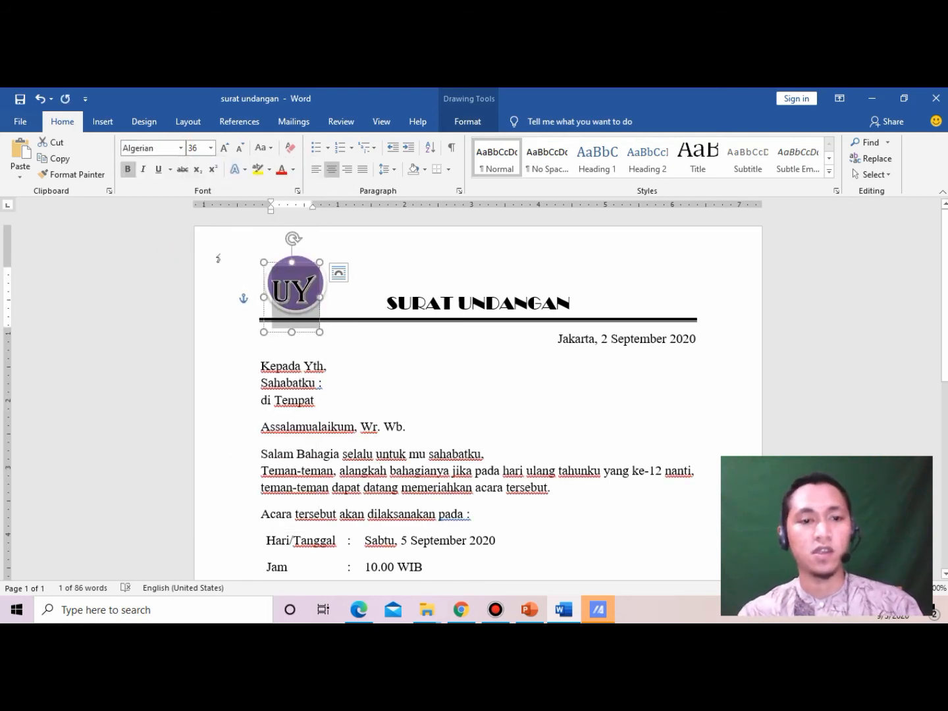
pyautogui.click(382, 288)
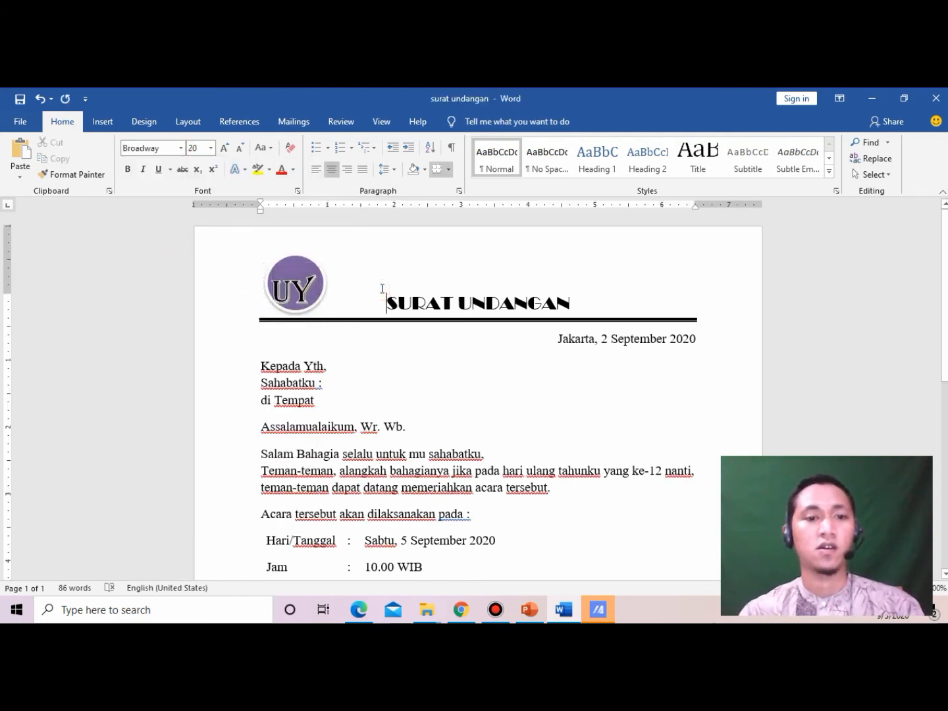
# - Nudge the purple circle slightly down and shift the UY WordArt slightly to the right to line them up
pyautogui.click(295, 284)
pyautogui.moveTo(300, 257); pyautogui.dragTo(300, 259)
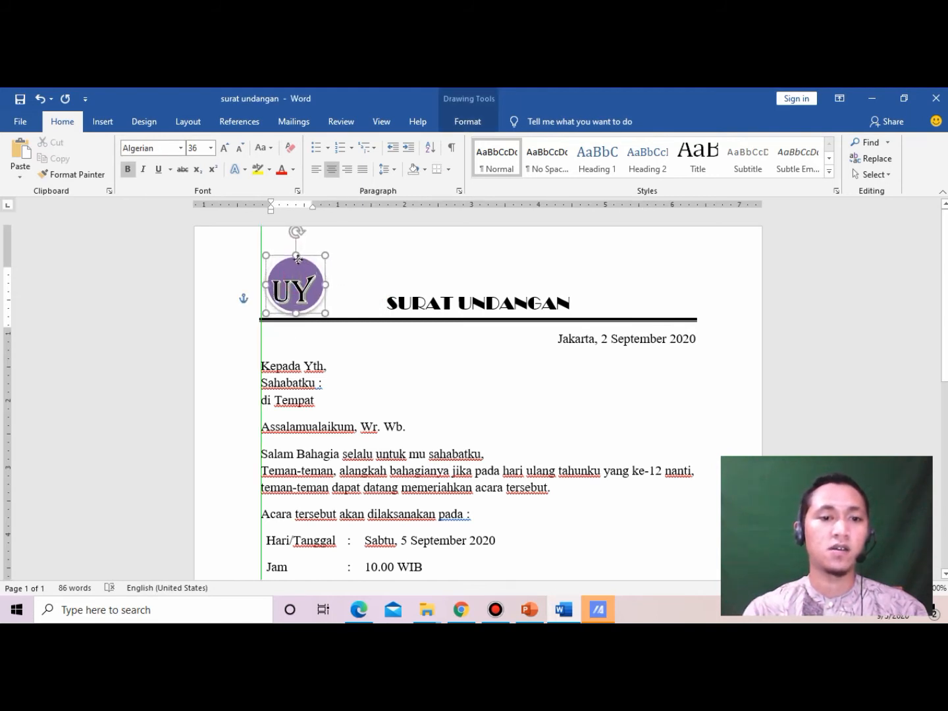
pyautogui.click(345, 265)
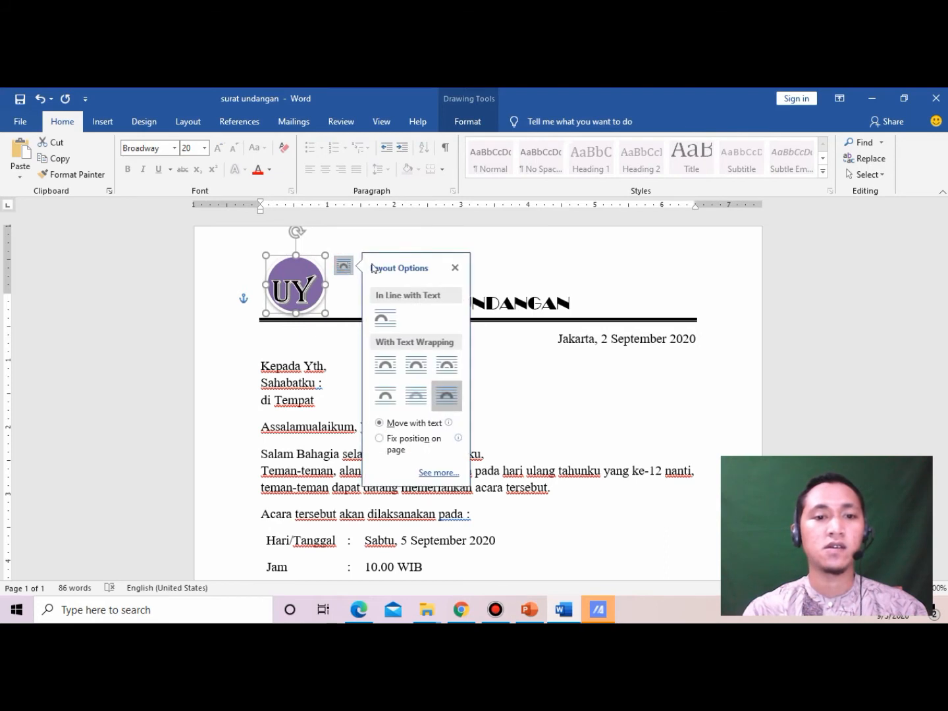
pyautogui.click(402, 234)
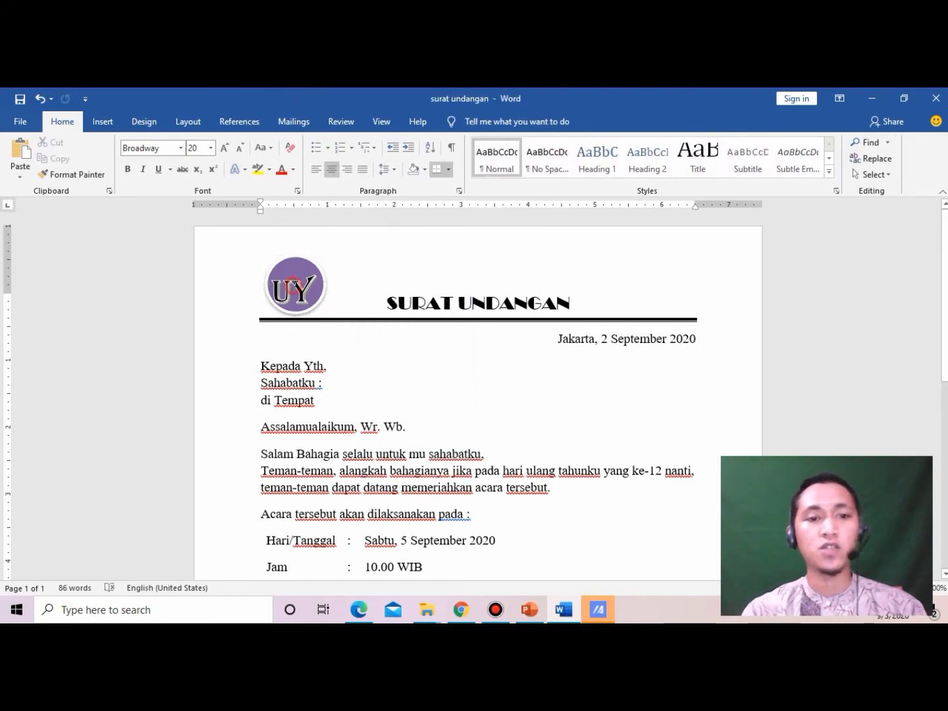
pyautogui.click(296, 284)
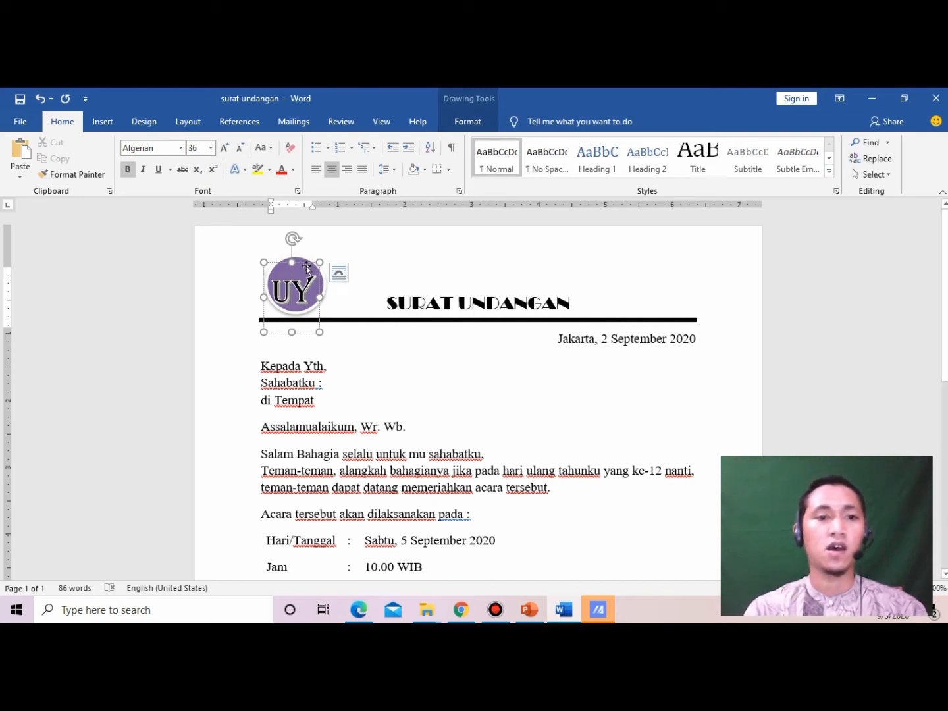
pyautogui.moveTo(302, 262); pyautogui.dragTo(304, 262)
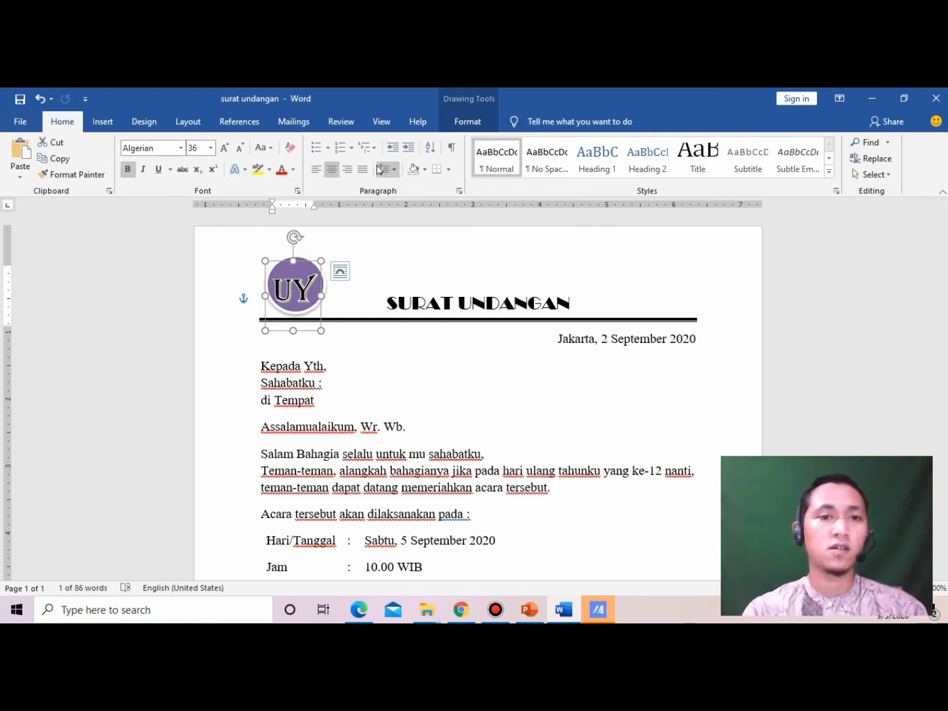
# - Set the UY WordArt's text wrapping to In Front of Text and nudge it slightly up within the circle
pyautogui.click(466, 124)
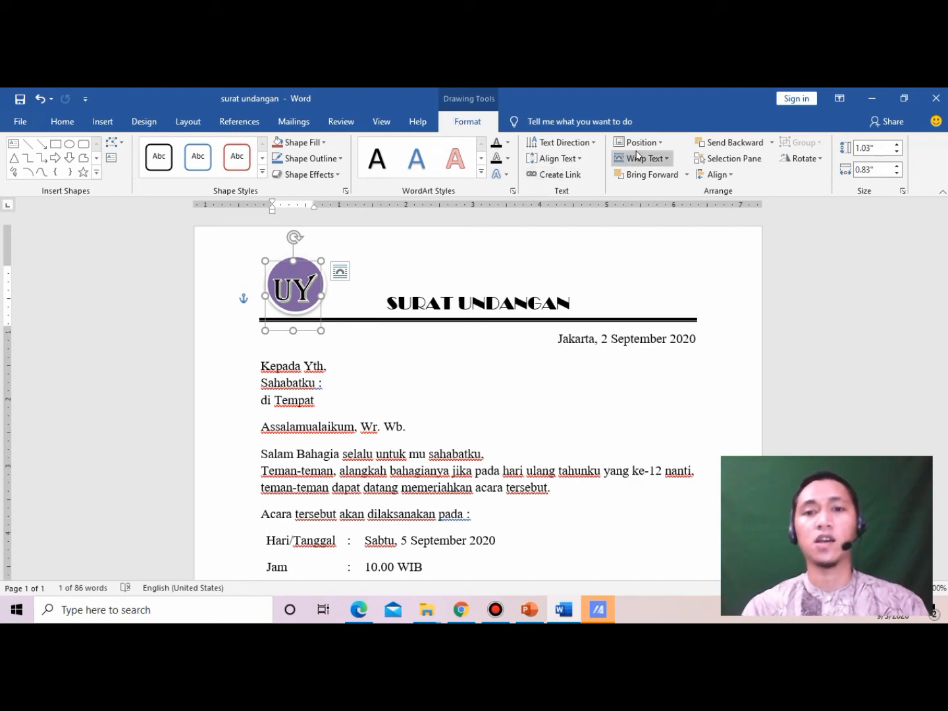
pyautogui.click(656, 158)
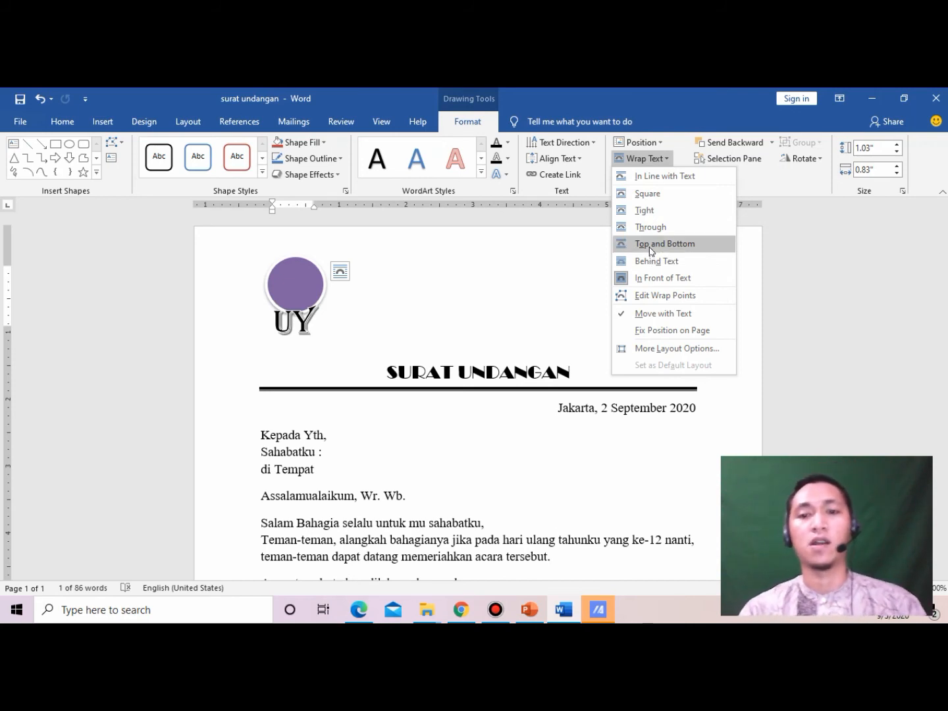
pyautogui.click(676, 281)
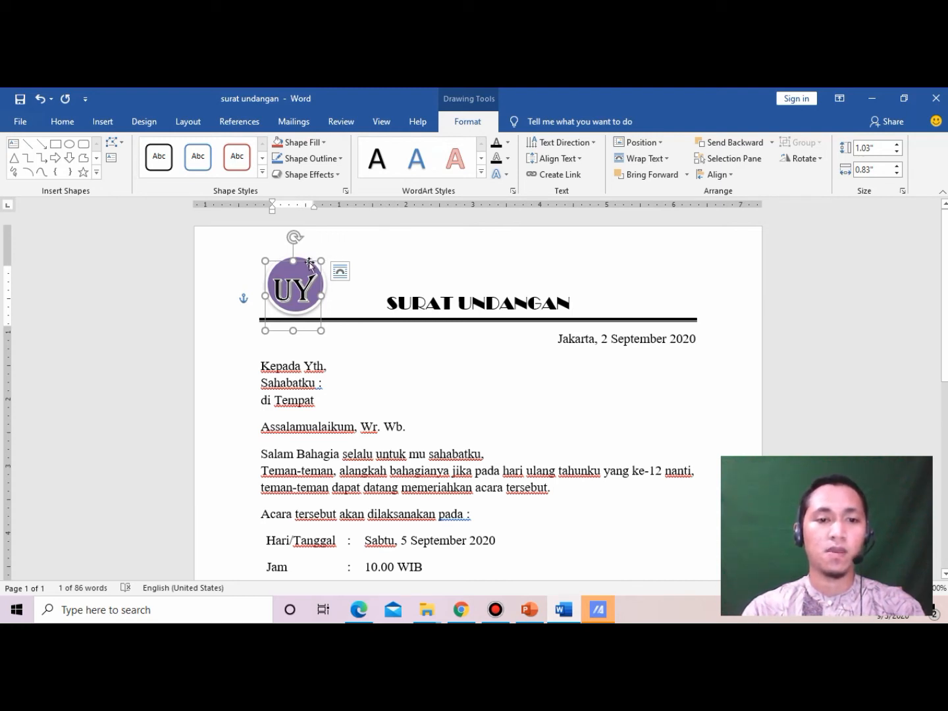
pyautogui.moveTo(309, 264)
pyautogui.mouseDown()
pyautogui.moveTo(369, 226)
pyautogui.moveTo(307, 258)
pyautogui.mouseUp()
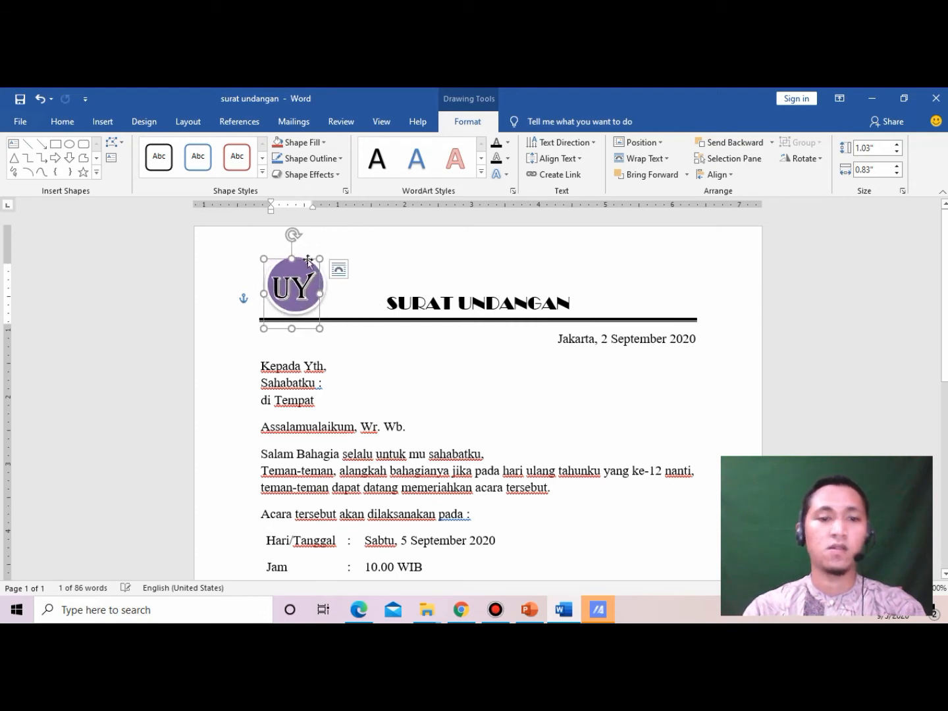
pyautogui.click(364, 254)
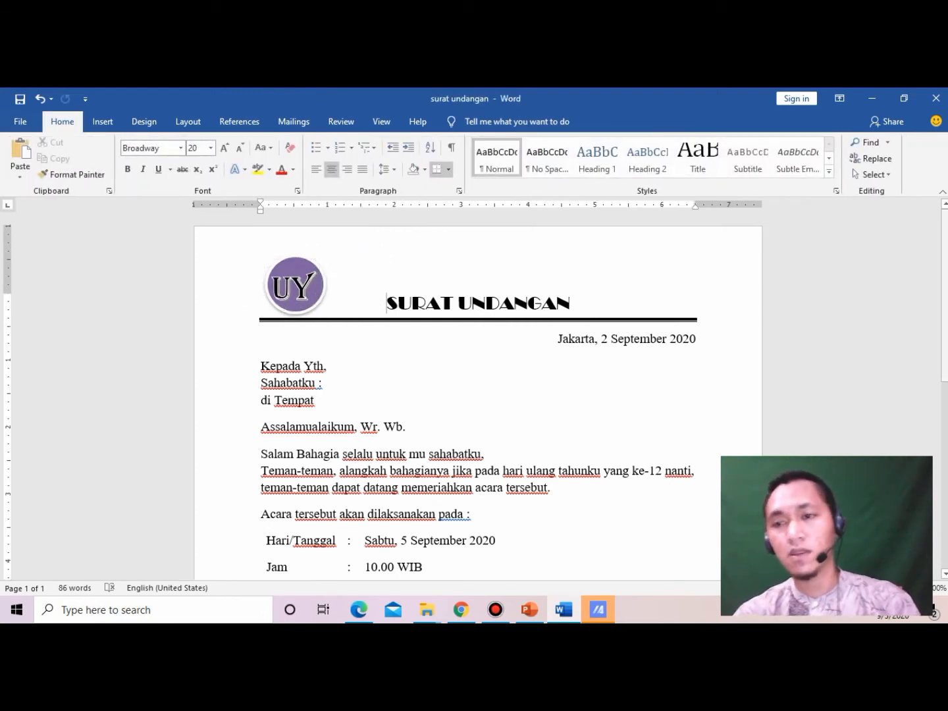
# - Try adding an empty line above the title to shift the letter down, and undo it
pyautogui.scroll(-1, 944, 296)
pyautogui.scroll(1, 802, 235)
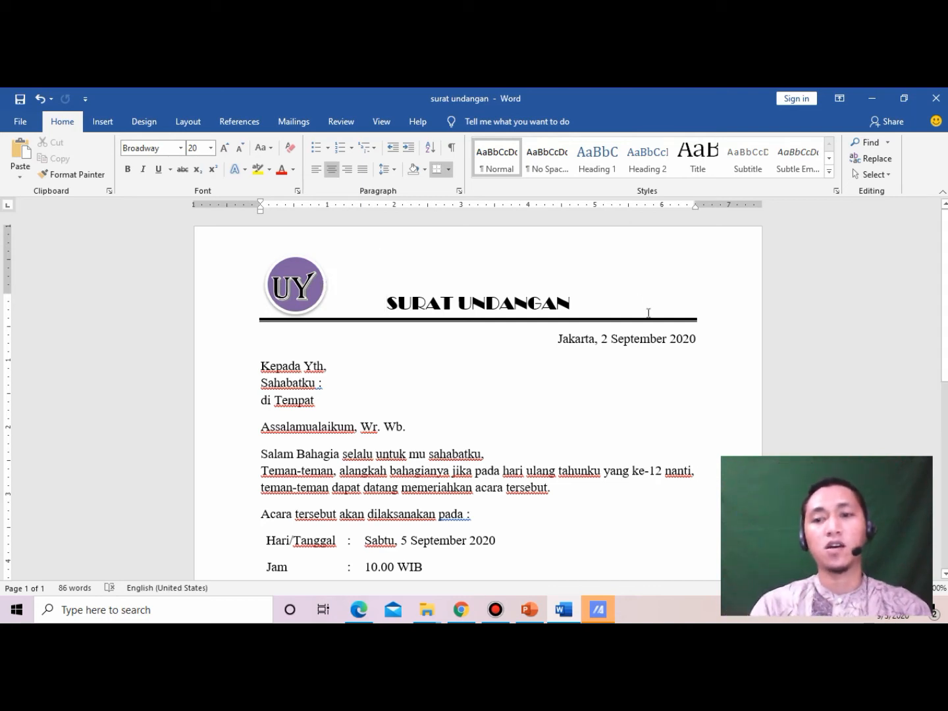
pyautogui.moveTo(947, 240); pyautogui.dragTo(946, 241)
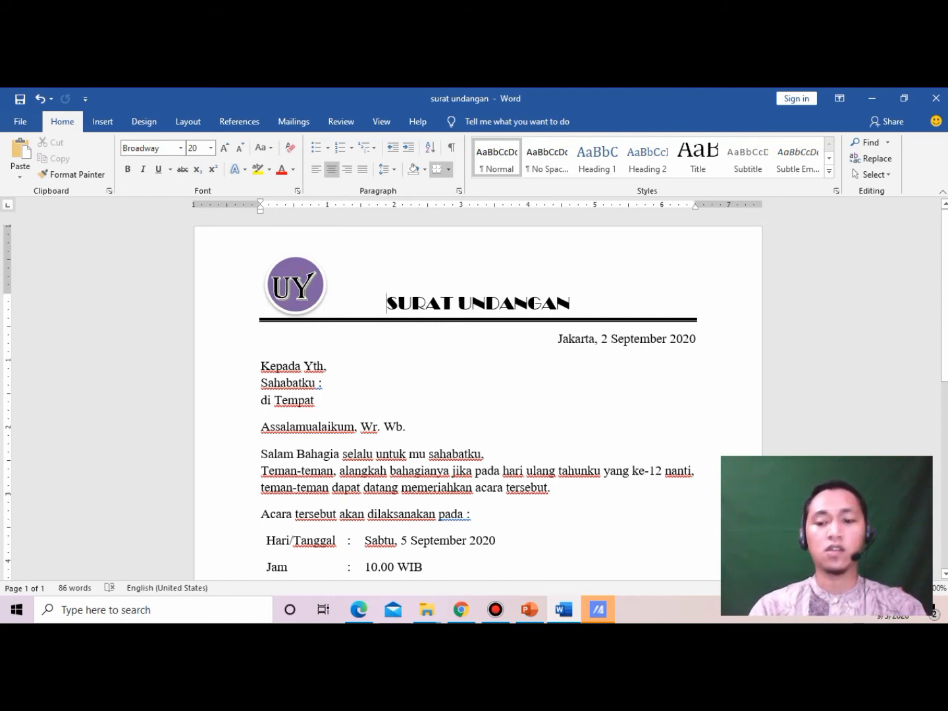
pyautogui.hotkey('ctrl', 'z')
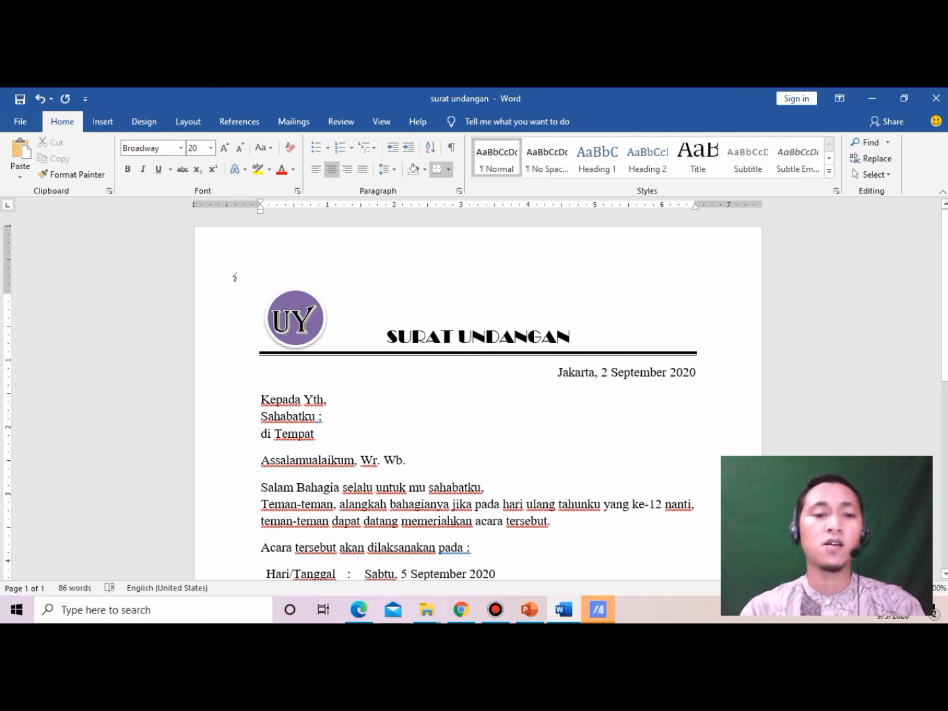
pyautogui.hotkey('ctrl', 'z')
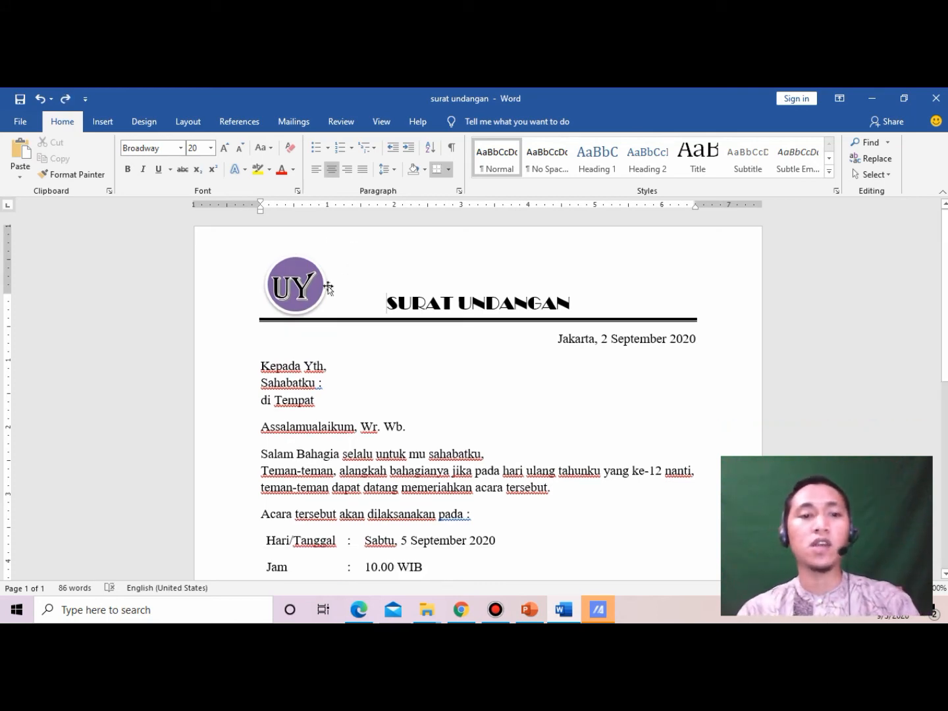
pyautogui.click(300, 288)
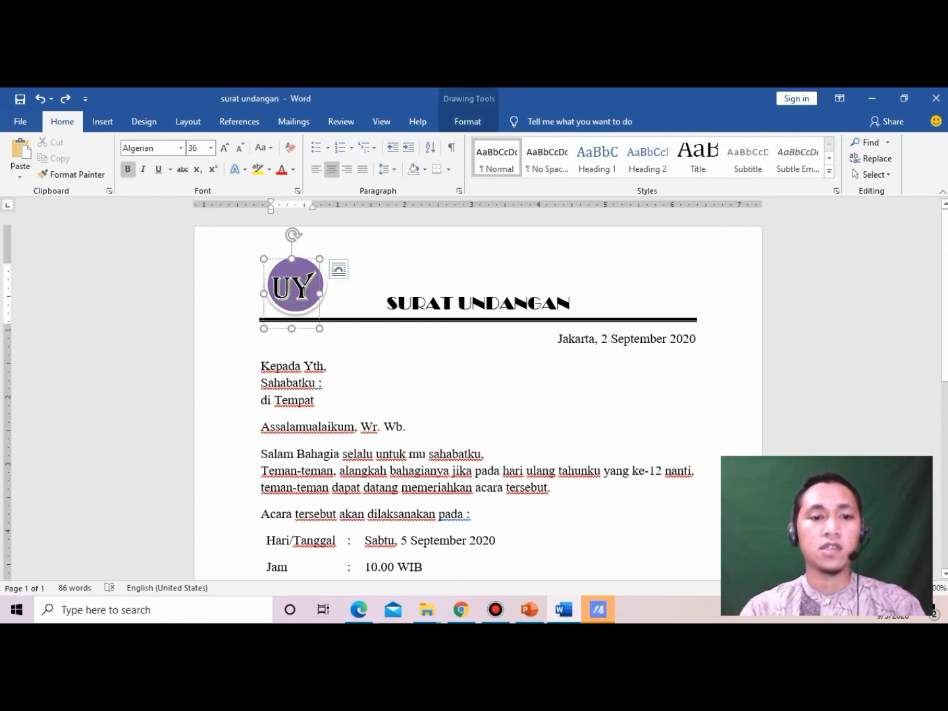
pyautogui.moveTo(329, 287); pyautogui.dragTo(329, 285)
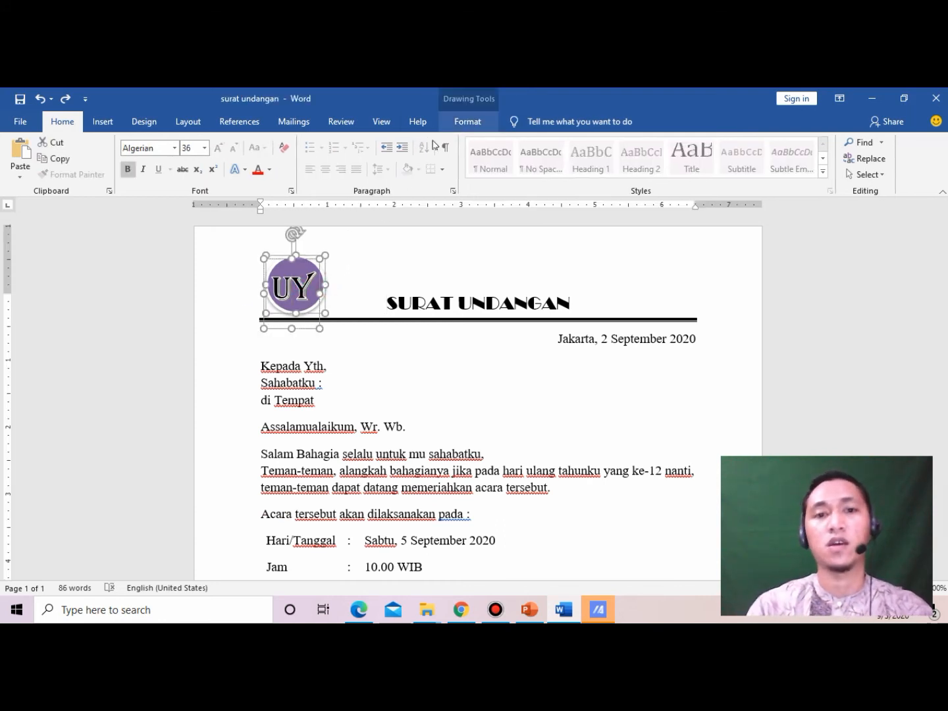
pyautogui.click(334, 283)
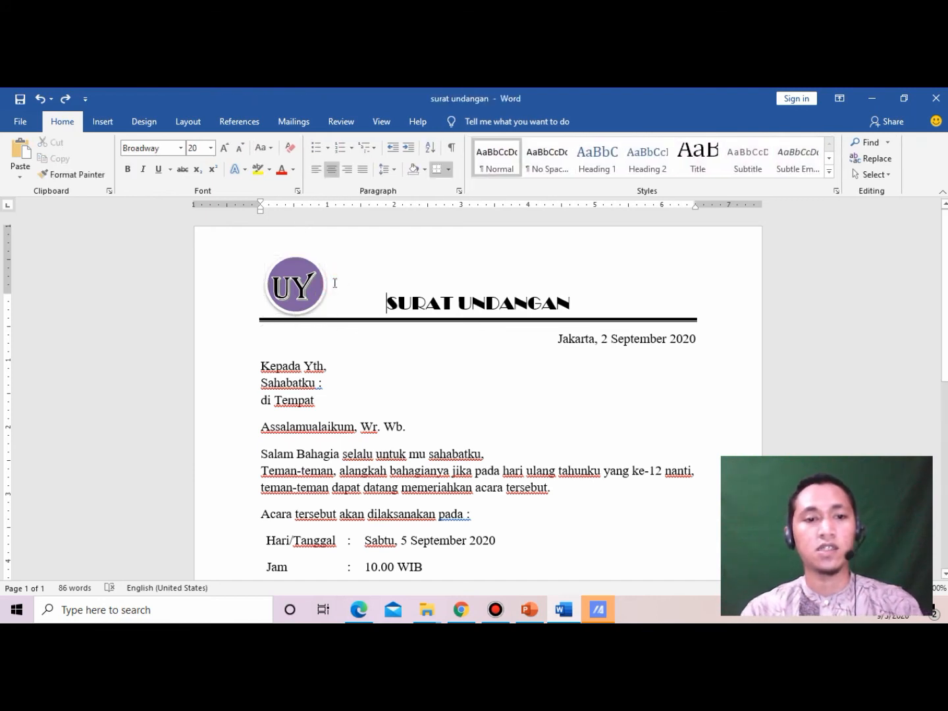
# - Group the UY WordArt with the purple circle into a single logo and nudge the group slightly down
pyautogui.click(305, 263)
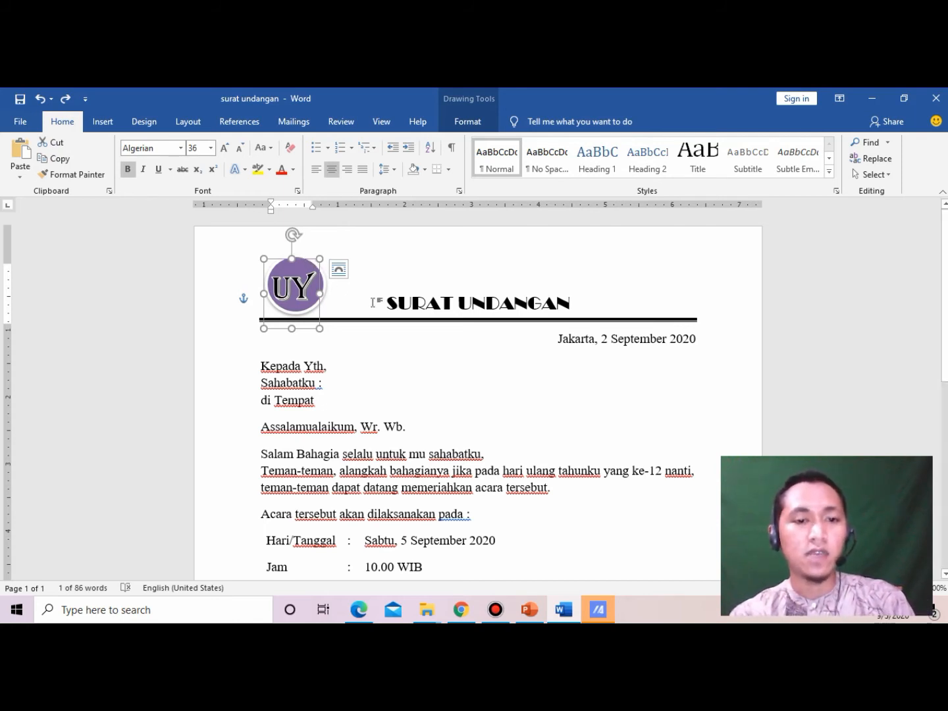
pyautogui.click(325, 290)
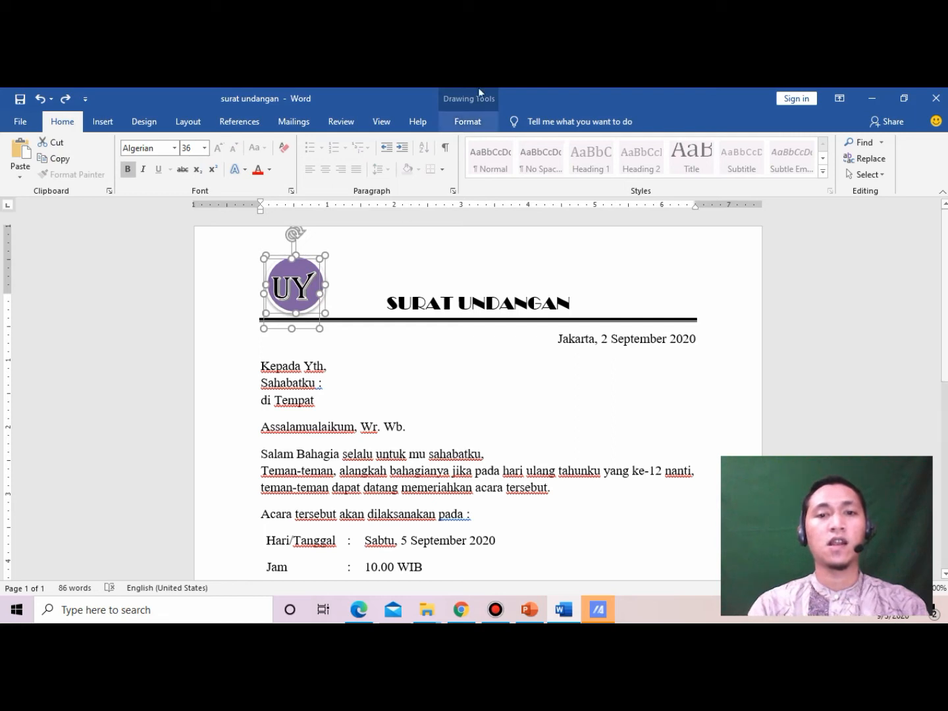
pyautogui.click(465, 127)
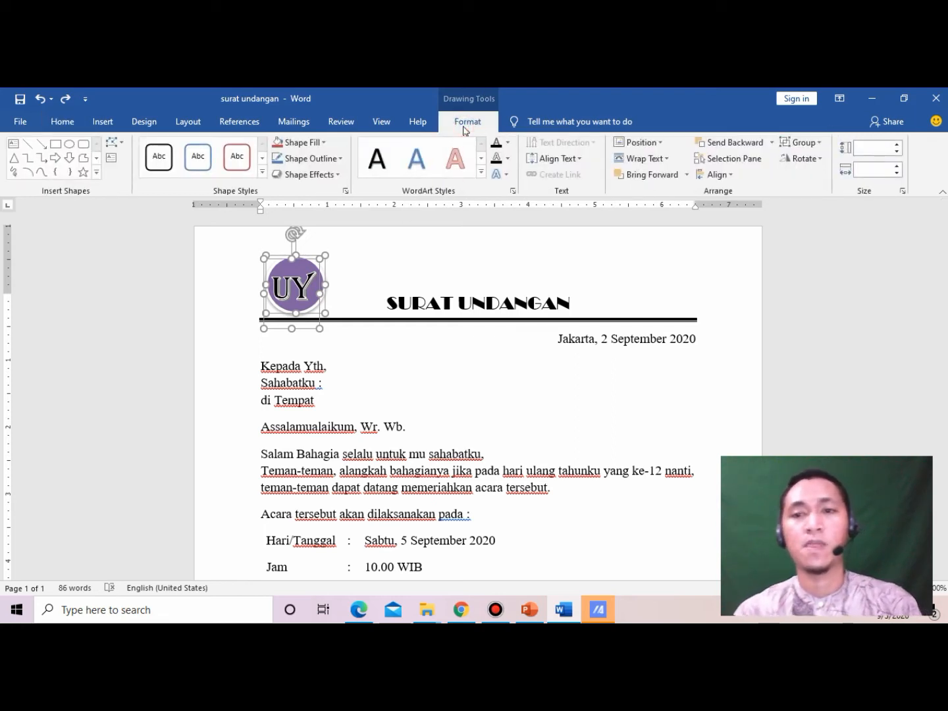
pyautogui.click(802, 144)
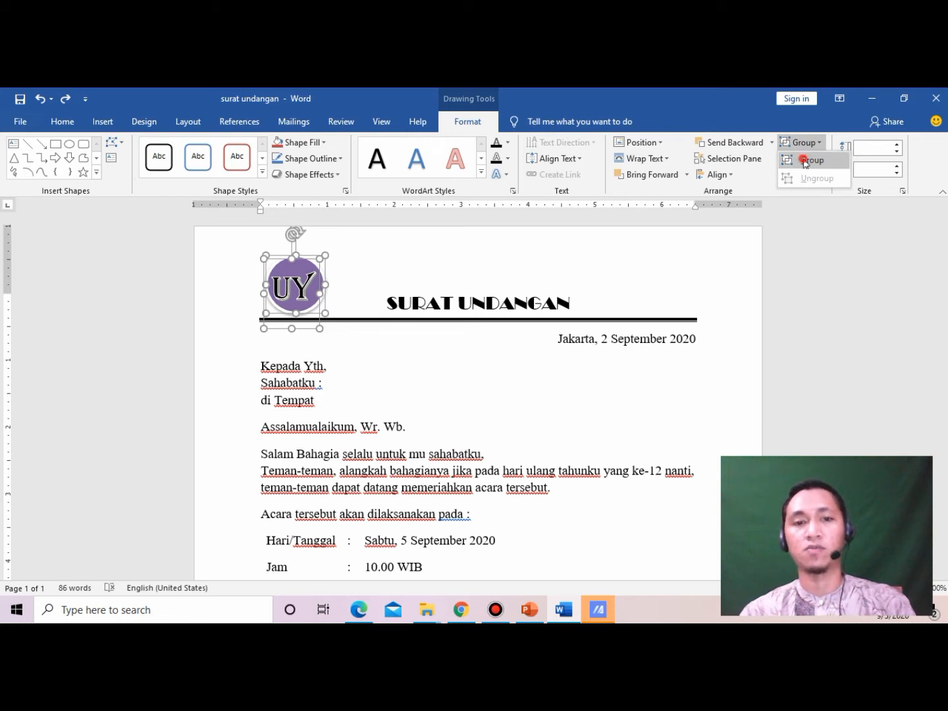
pyautogui.click(807, 160)
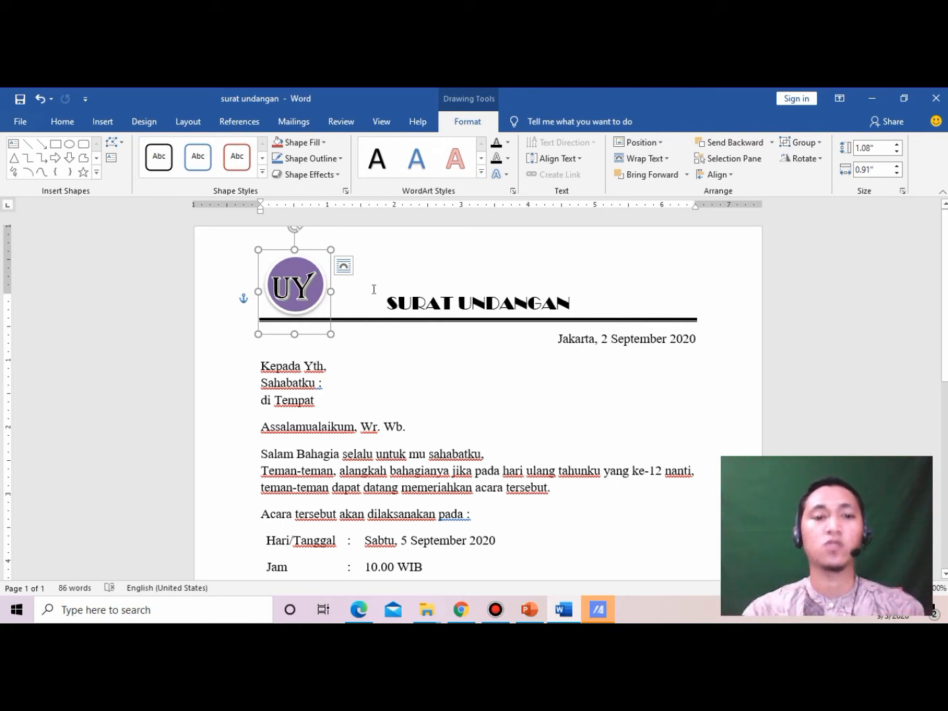
pyautogui.moveTo(312, 249)
pyautogui.mouseDown()
pyautogui.moveTo(609, 241)
pyautogui.moveTo(385, 269)
pyautogui.moveTo(537, 324)
pyautogui.moveTo(554, 258)
pyautogui.moveTo(656, 286)
pyautogui.moveTo(470, 300)
pyautogui.moveTo(463, 324)
pyautogui.moveTo(317, 238)
pyautogui.moveTo(312, 252)
pyautogui.mouseUp()
pyautogui.click(377, 252)
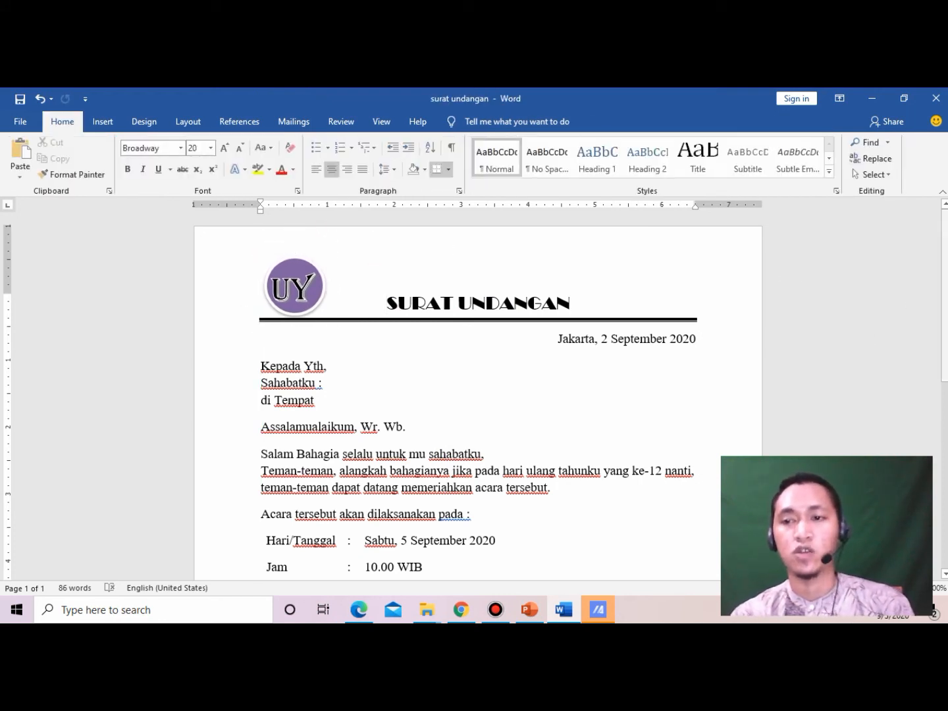
# - Place the insertion point after "Sahabatku :" in the recipient lines and display the mail merge commands
pyautogui.scroll(-1, 478, 394)
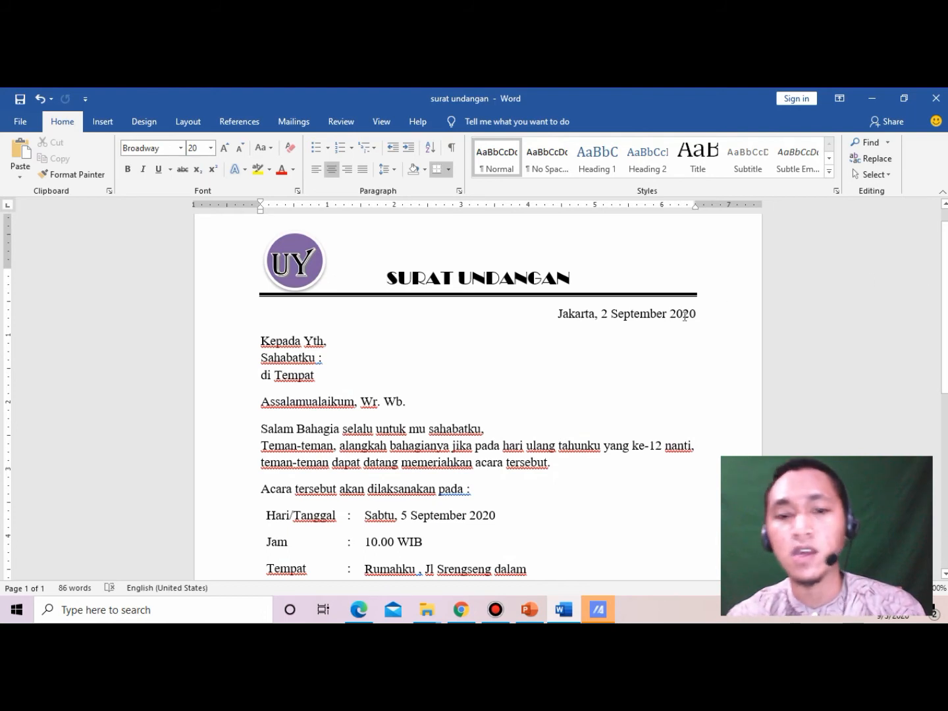
pyautogui.click(344, 359)
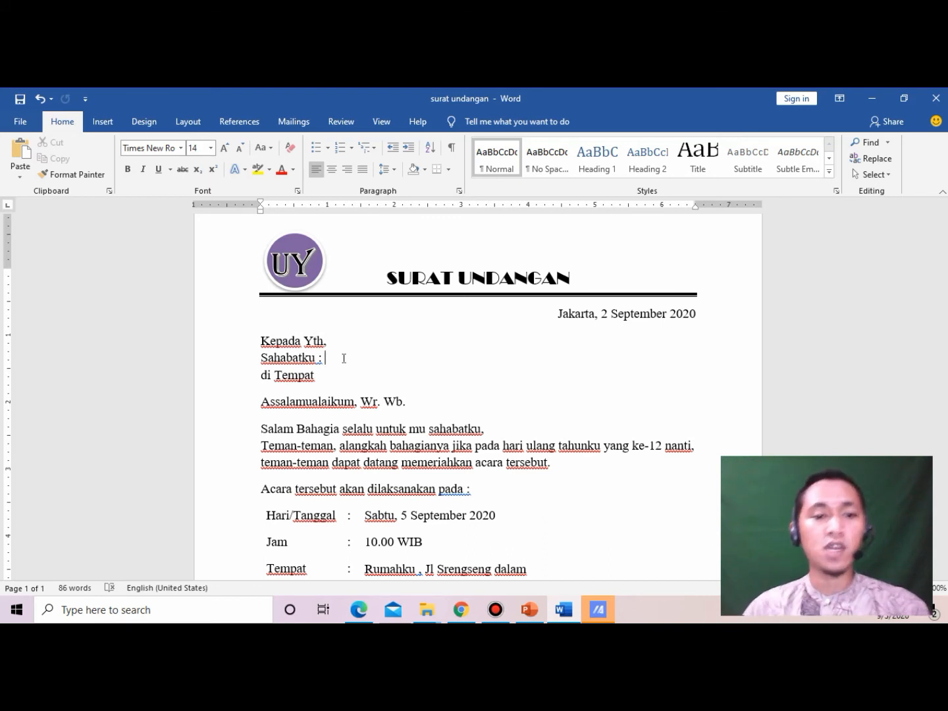
pyautogui.click(300, 119)
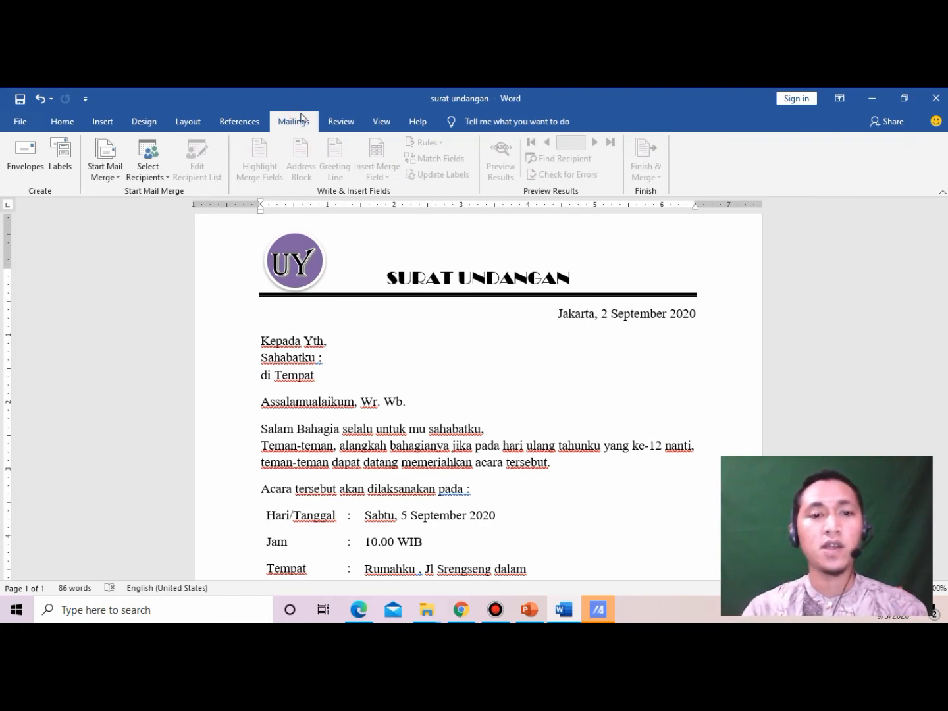
# - Switch to the PowerPoint presentation to read the slide explaining the Mailings function, and return to the Word letter
pyautogui.hotkey('alt', 'Tab')
pyautogui.hotkey('alt', 'Tab')
pyautogui.hotkey('alt', 'Tab')
pyautogui.hotkey('alt', 'Tab')
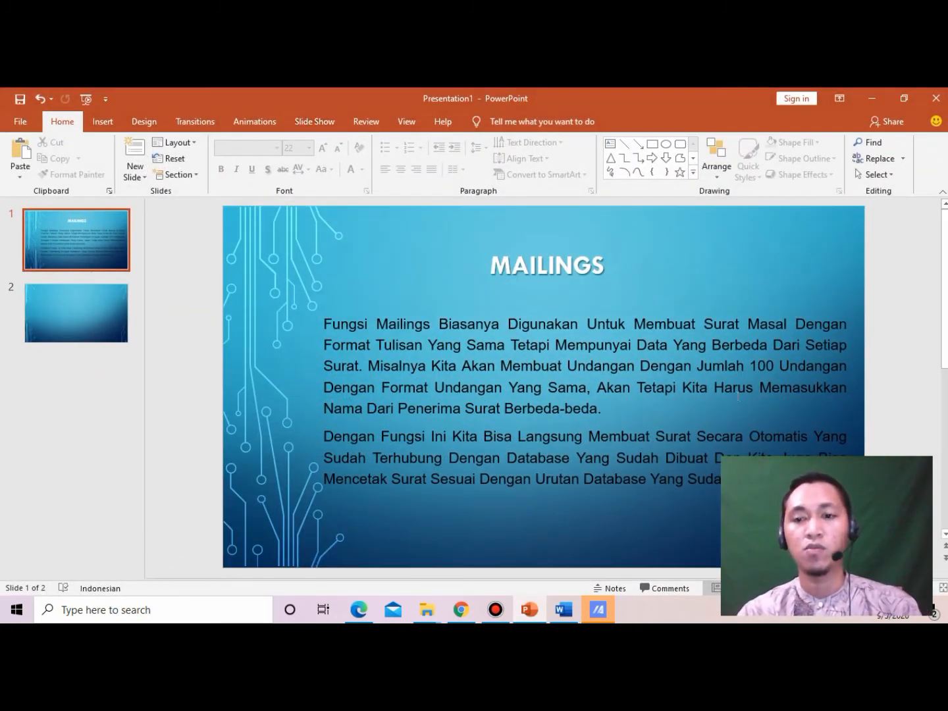
pyautogui.moveTo(945, 302); pyautogui.dragTo(946, 309)
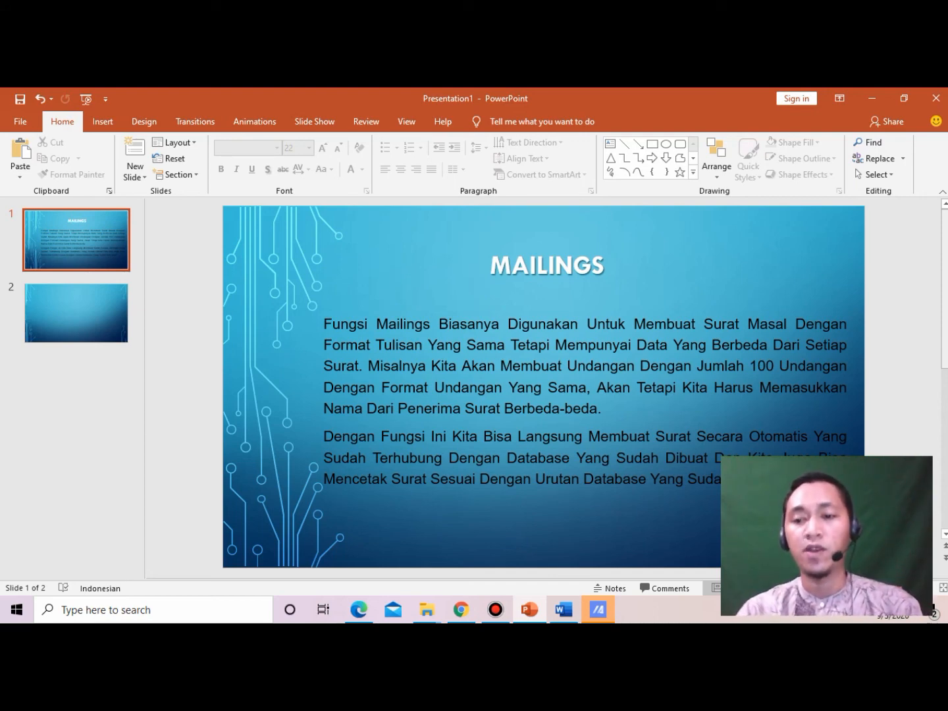
pyautogui.moveTo(945, 289); pyautogui.dragTo(945, 311)
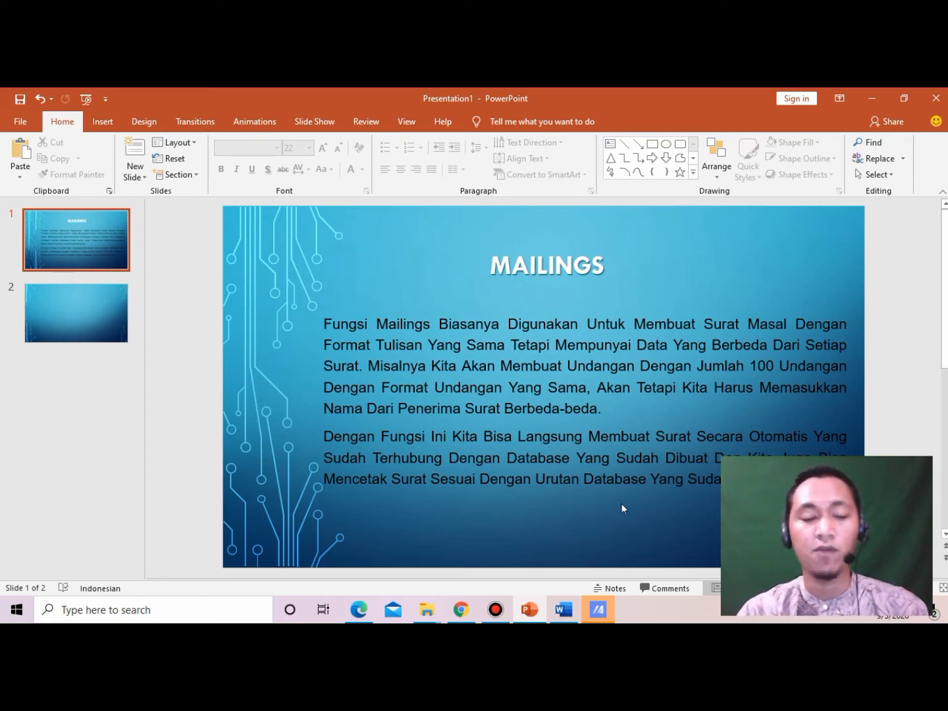
pyautogui.hotkey('alt', 'Tab')
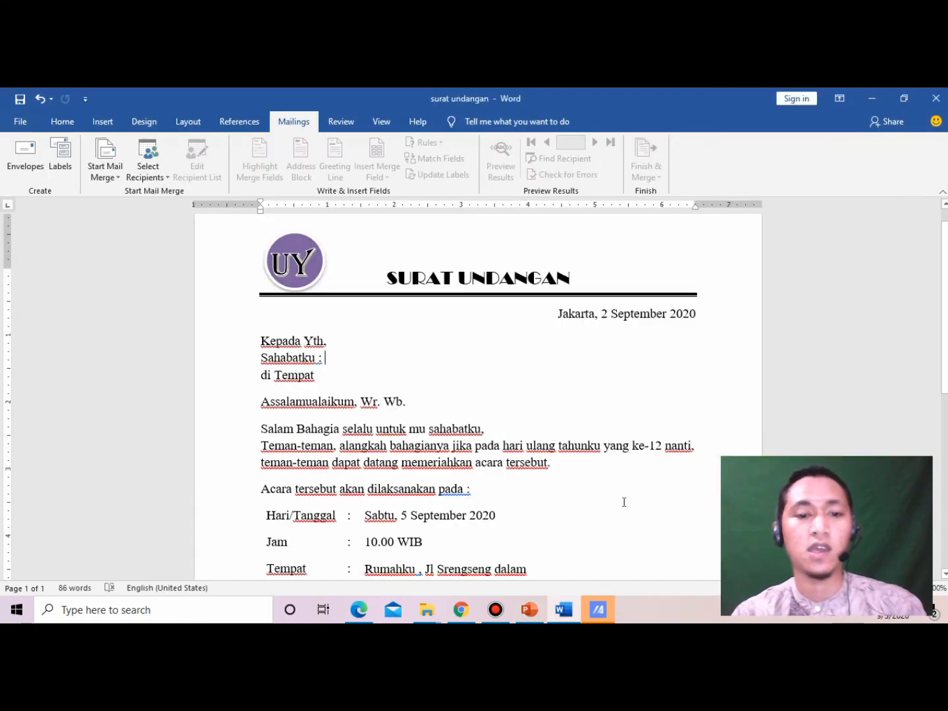
# - Review the invitation letter from the "Sahabatku :" line down to the closing and back up to the heading
pyautogui.click(330, 363)
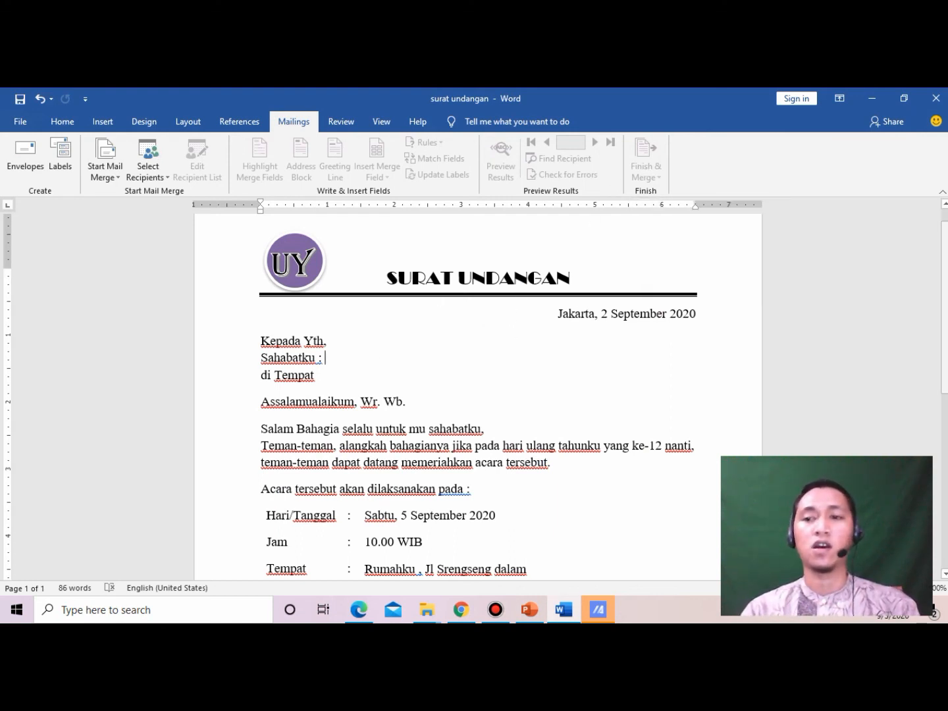
pyautogui.scroll(-4, 478, 395)
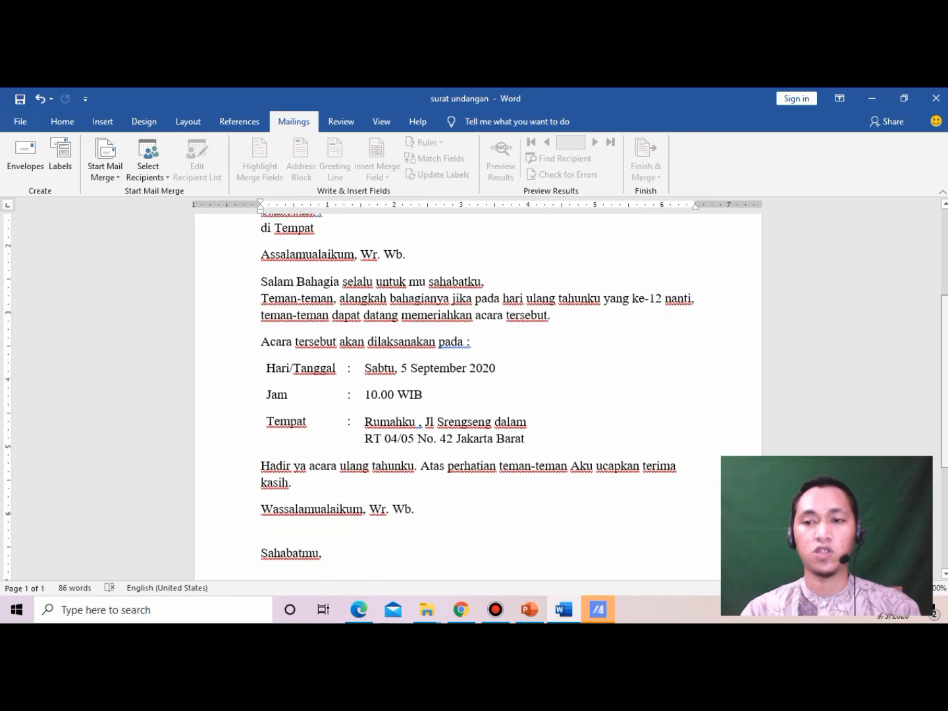
pyautogui.scroll(-6, 478, 395)
pyautogui.scroll(10, 478, 395)
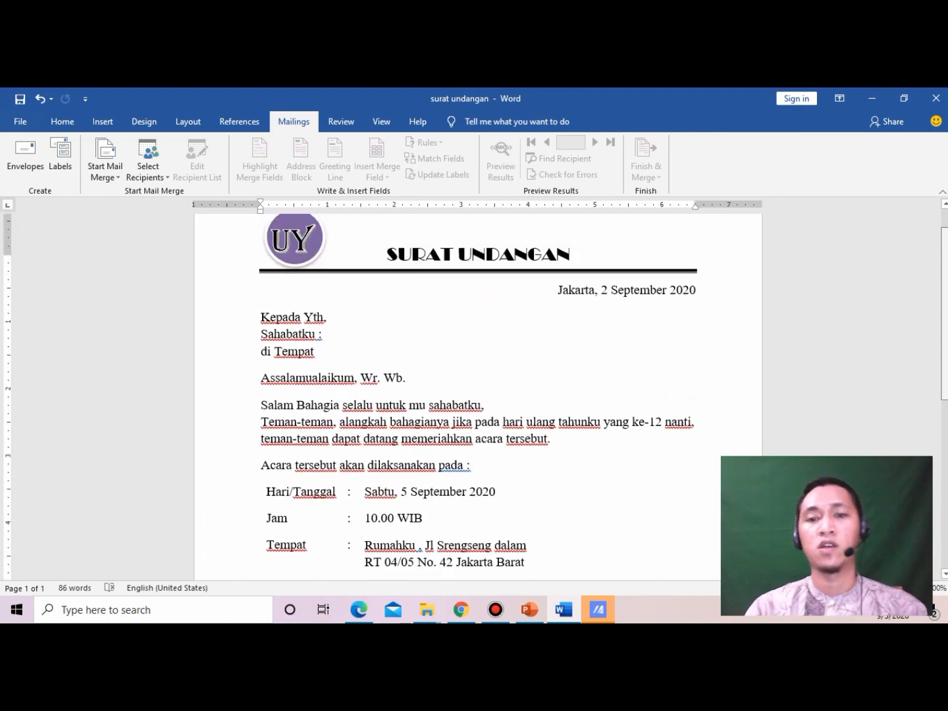
pyautogui.scroll(1, 454, 304)
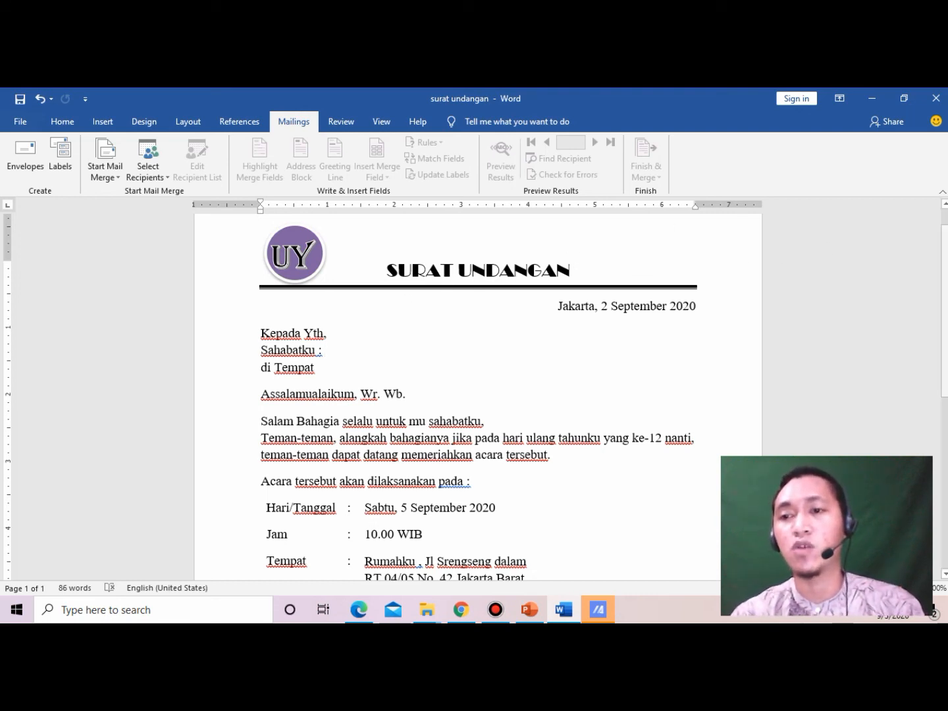
pyautogui.scroll(1, 944, 316)
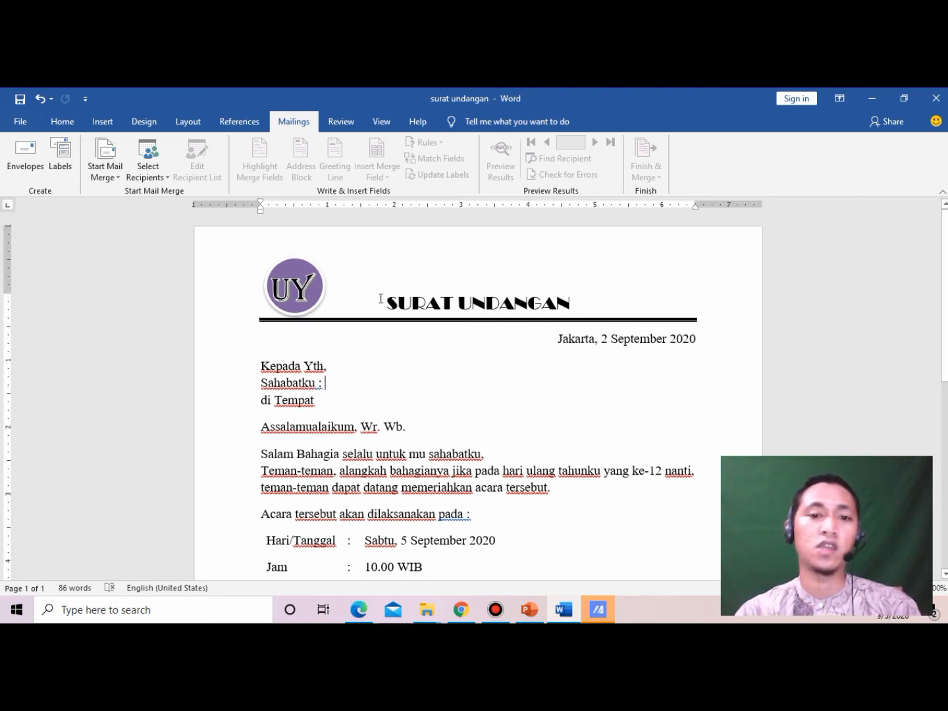
# - Examine the letterhead's SURAT UNDANGAN title and grouped UY logo, and view the commands for inserting shapes and WordArt
pyautogui.click(583, 299)
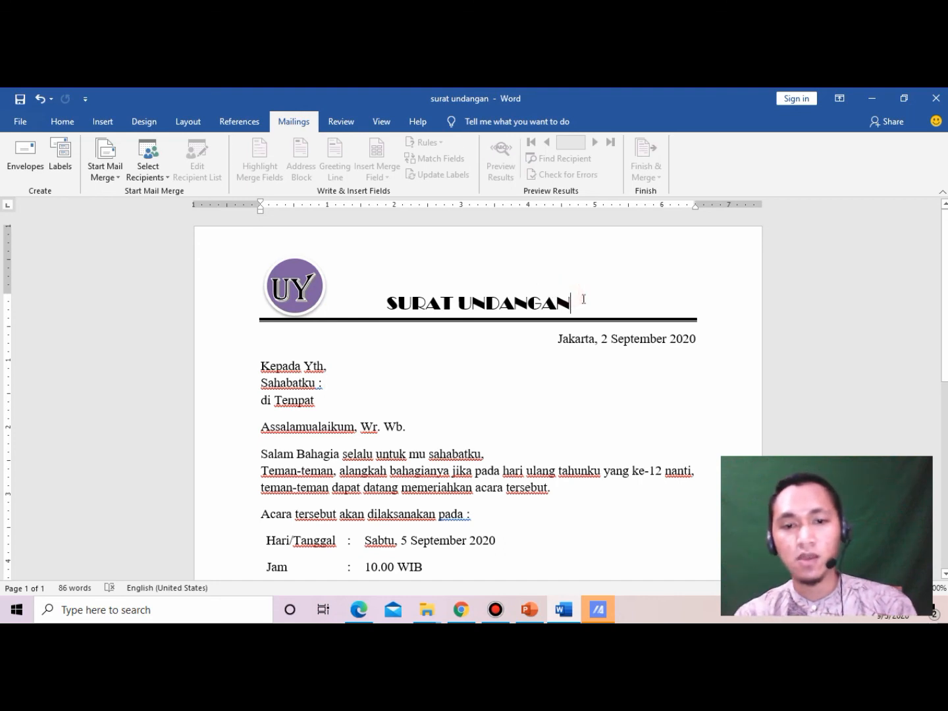
pyautogui.click(594, 298)
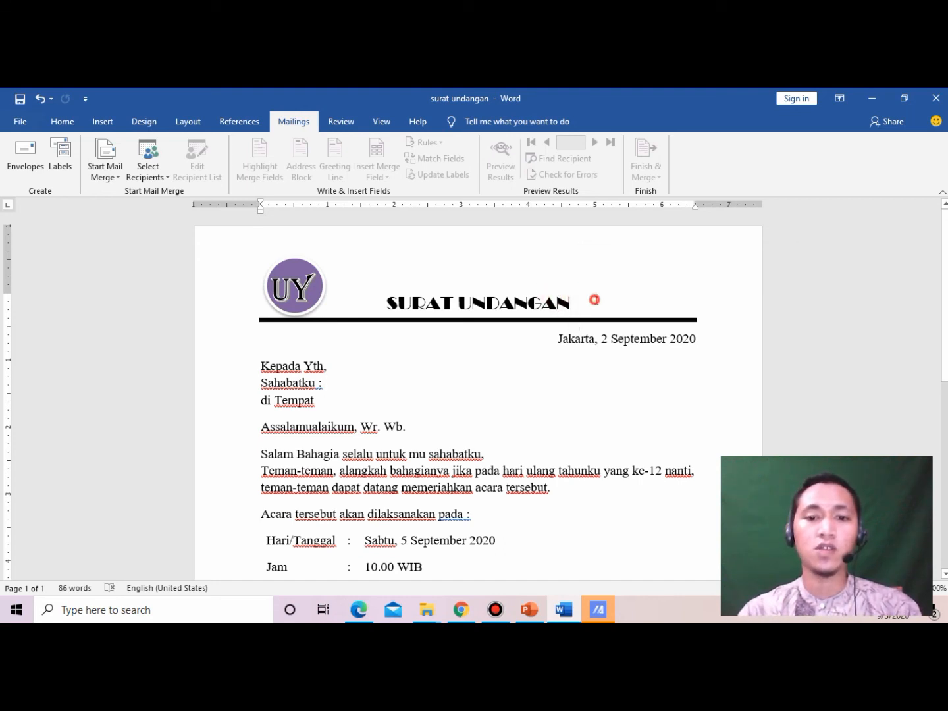
pyautogui.moveTo(594, 299); pyautogui.dragTo(390, 302)
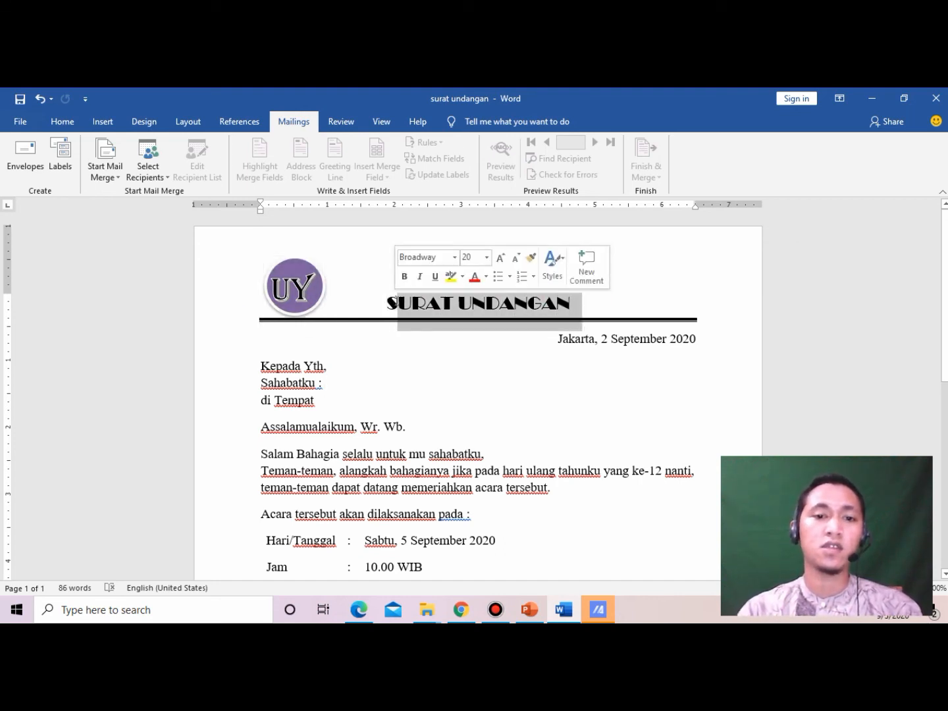
pyautogui.click(388, 301)
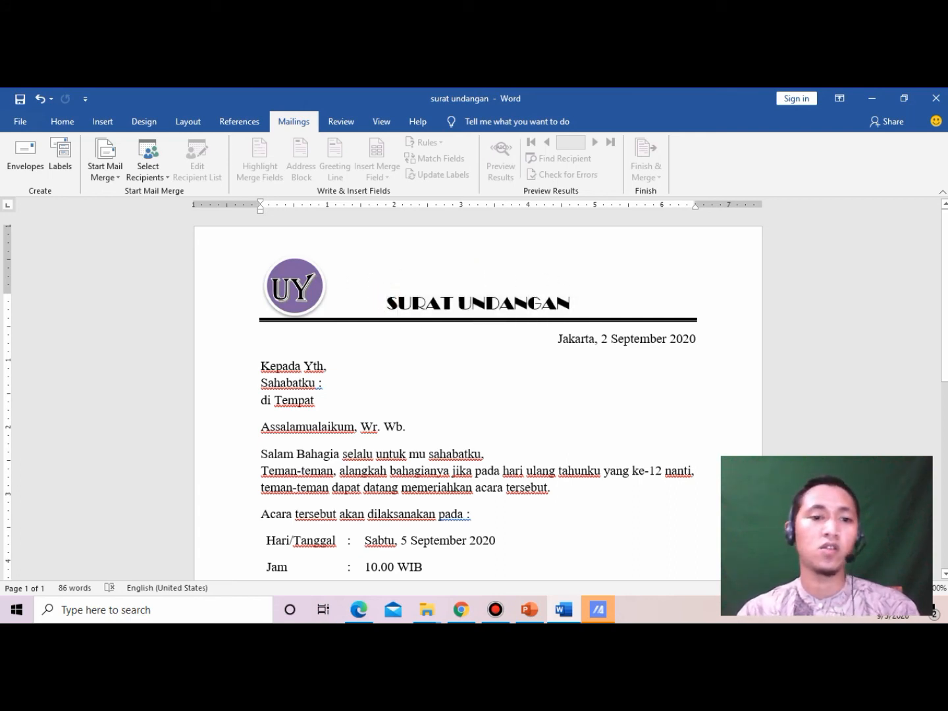
pyautogui.click(316, 288)
pyautogui.click(385, 270)
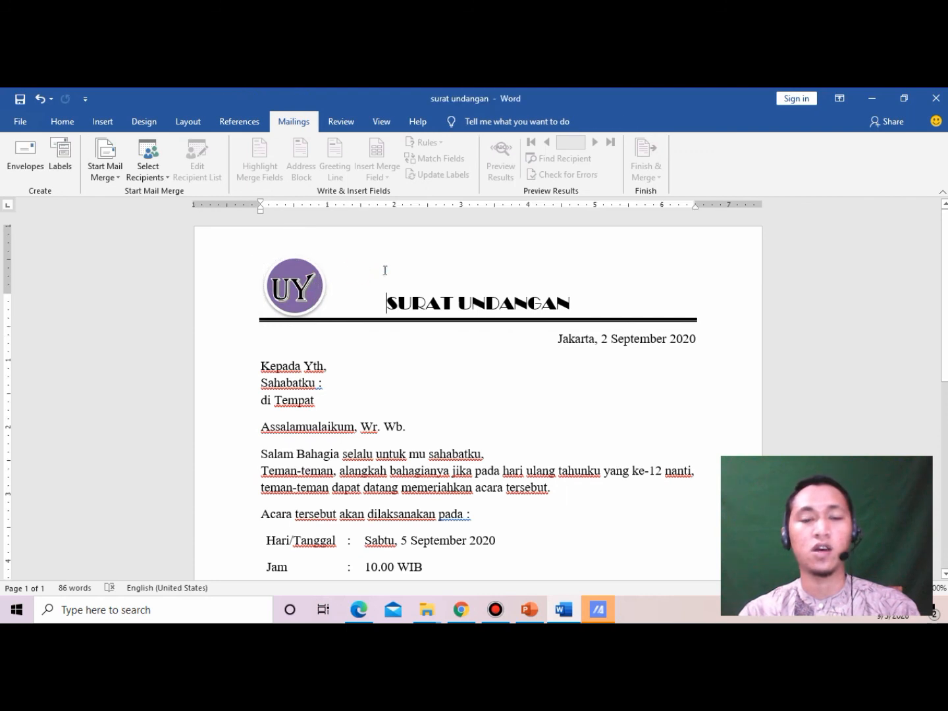
pyautogui.moveTo(944, 253); pyautogui.dragTo(299, 165)
pyautogui.click(102, 122)
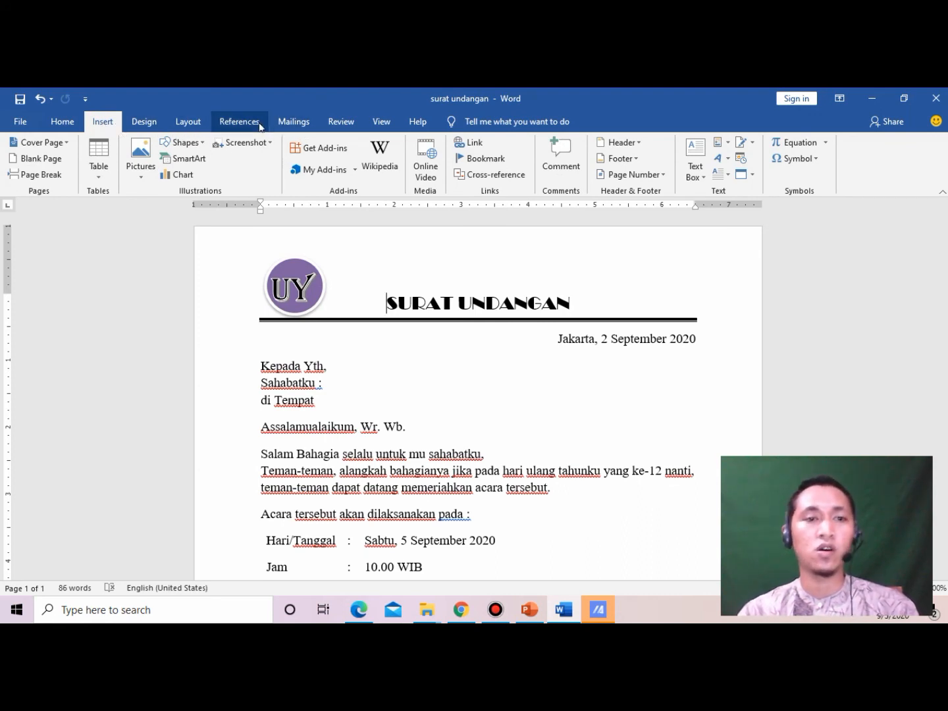
# - Look over the letter once more from the empty recipient name position down to the sender's signature
pyautogui.click(343, 385)
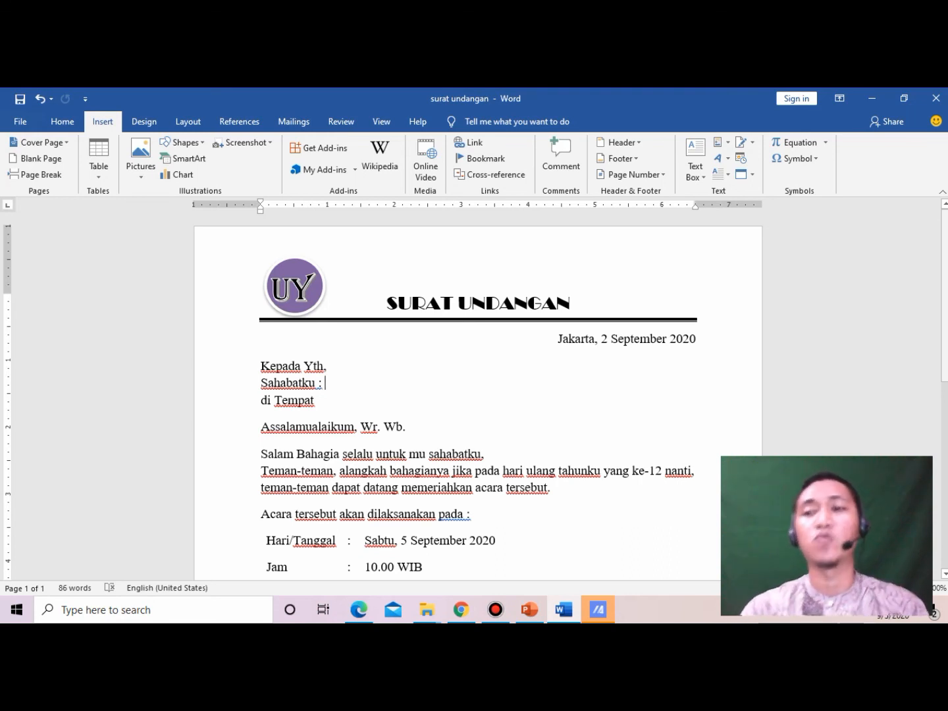
pyautogui.scroll(-1, 474, 394)
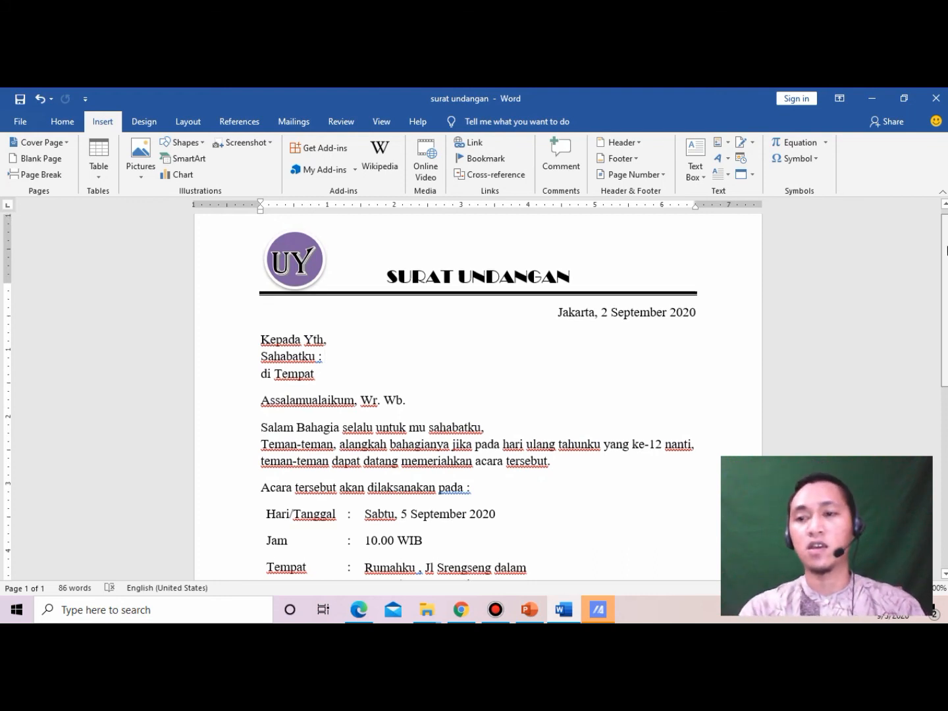
pyautogui.scroll(1, 945, 246)
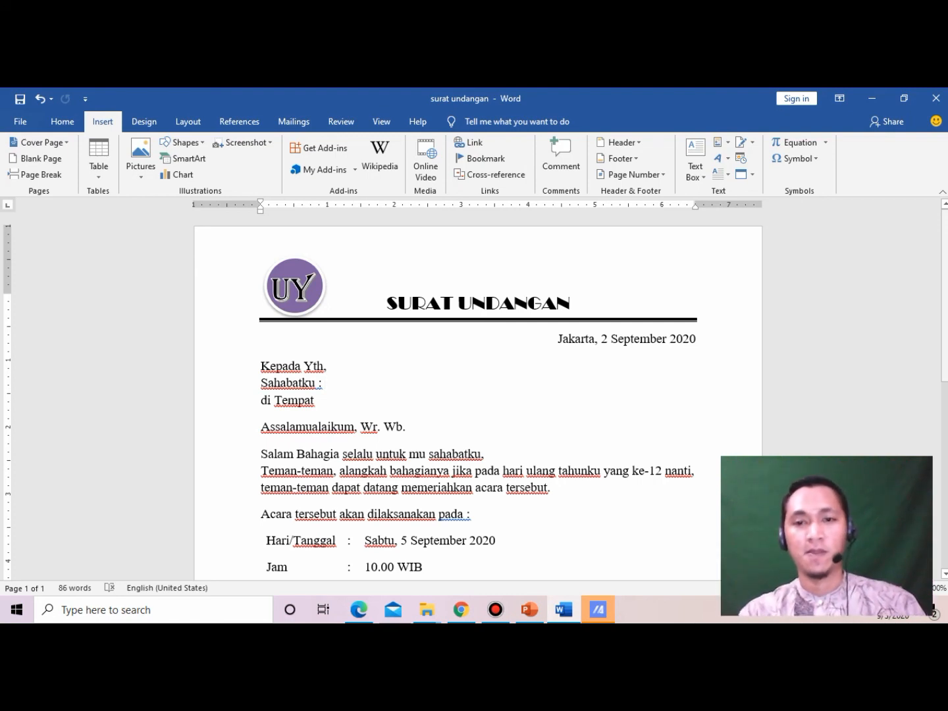
pyautogui.scroll(-1, 474, 394)
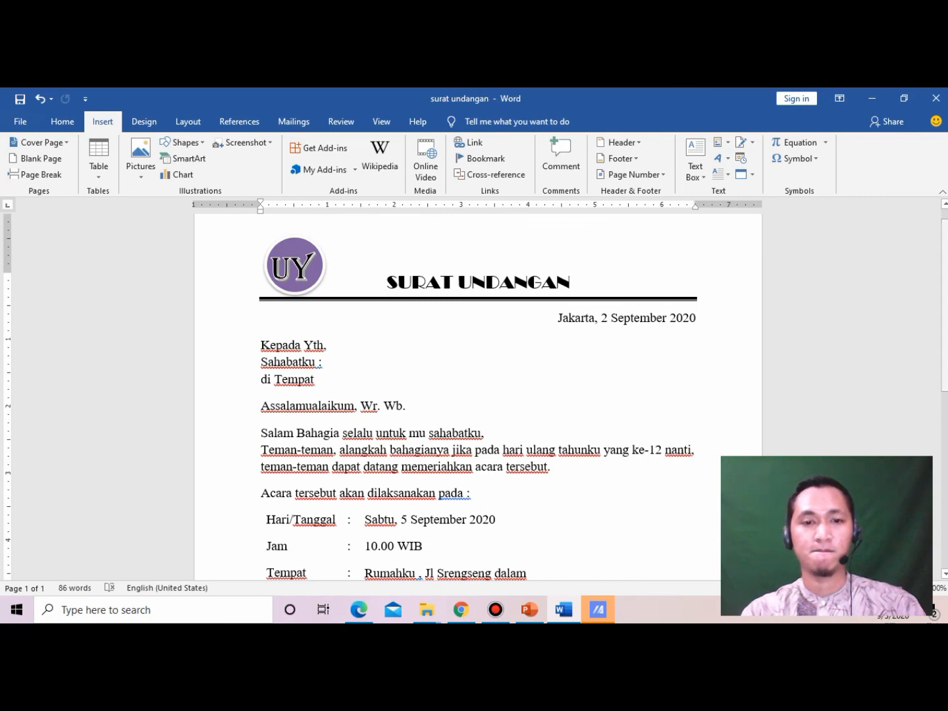
pyautogui.scroll(-6, 474, 395)
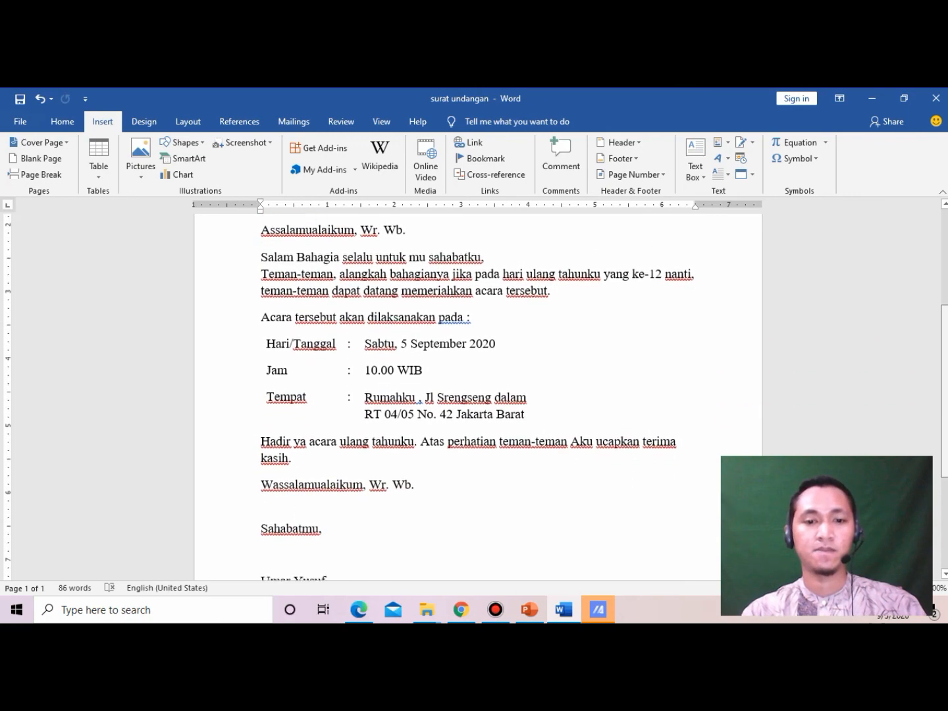